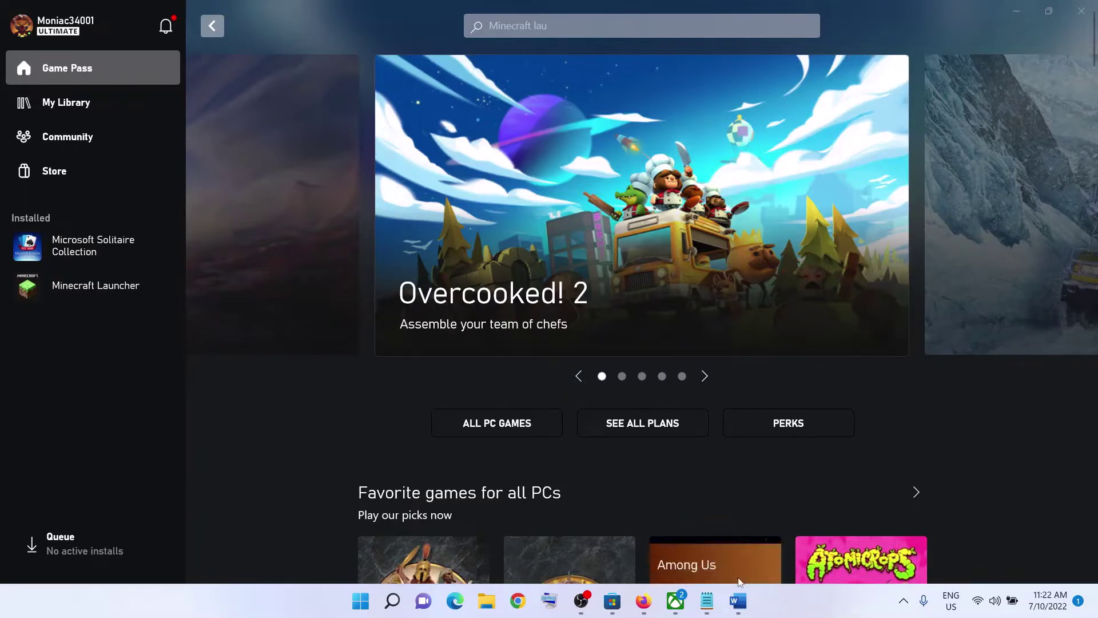
Bring the Word document titled with the 0x80070002 Game Pass fix in front of the Xbox app.
click(737, 601)
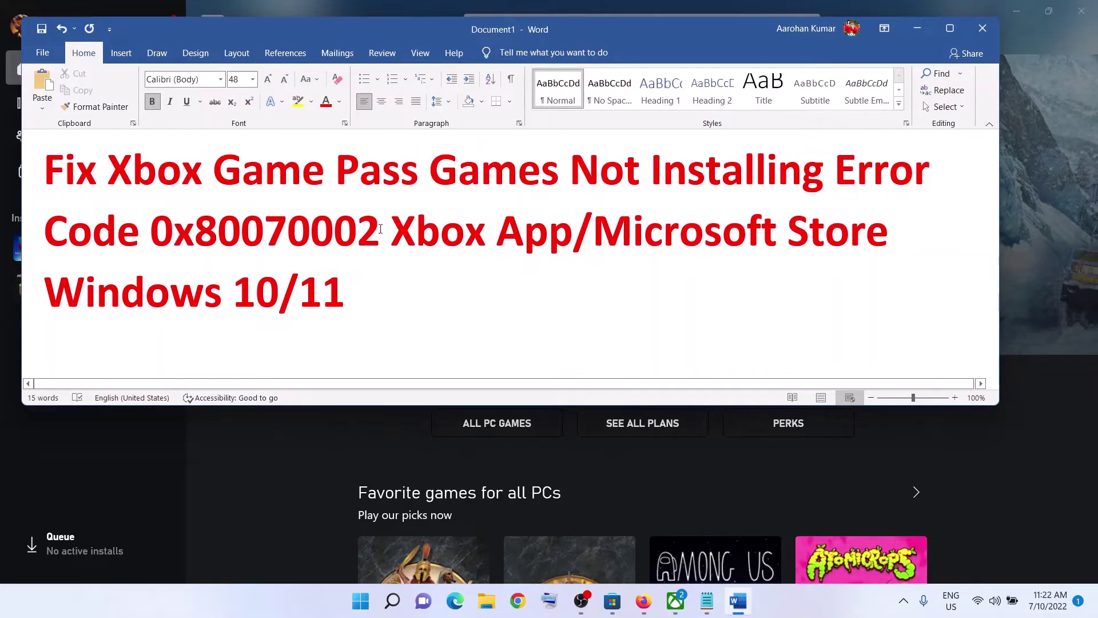
Highlight the error code 0x80070002 in the title, then minimize the title document.
drag(380, 229, 151, 231)
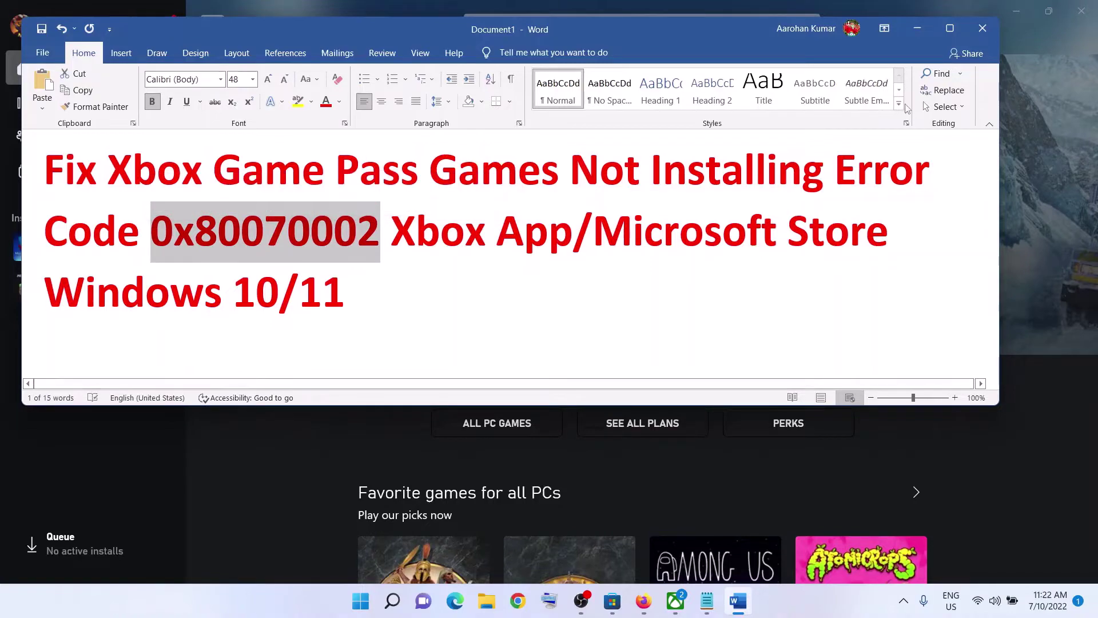
click(925, 27)
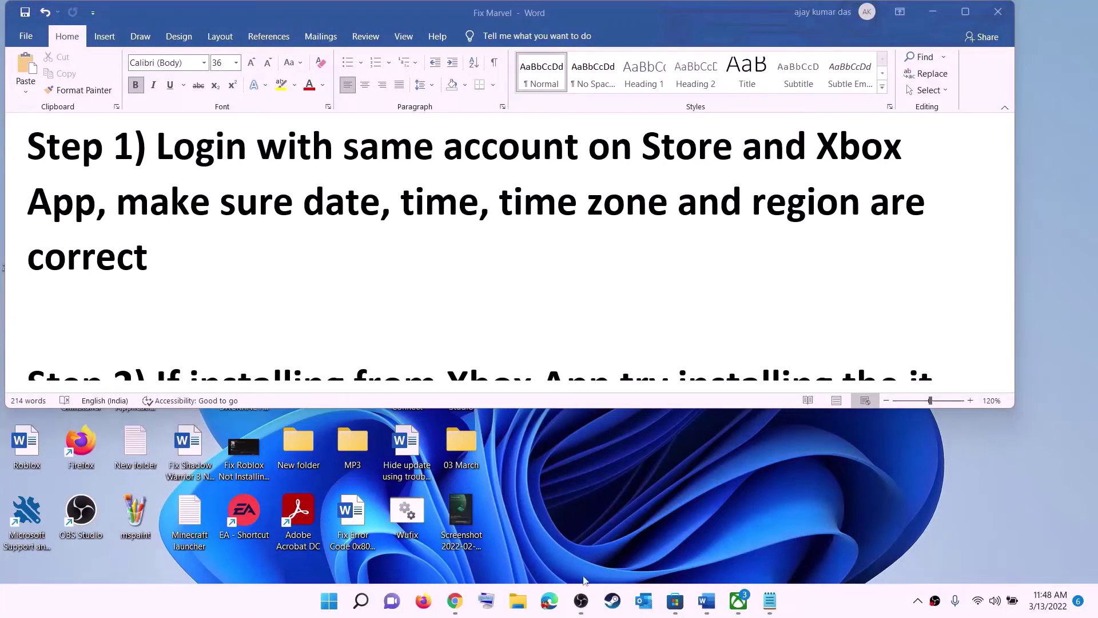
Sign out of Microsoft Store and sign back in with the same account, entering the PIN.
click(674, 602)
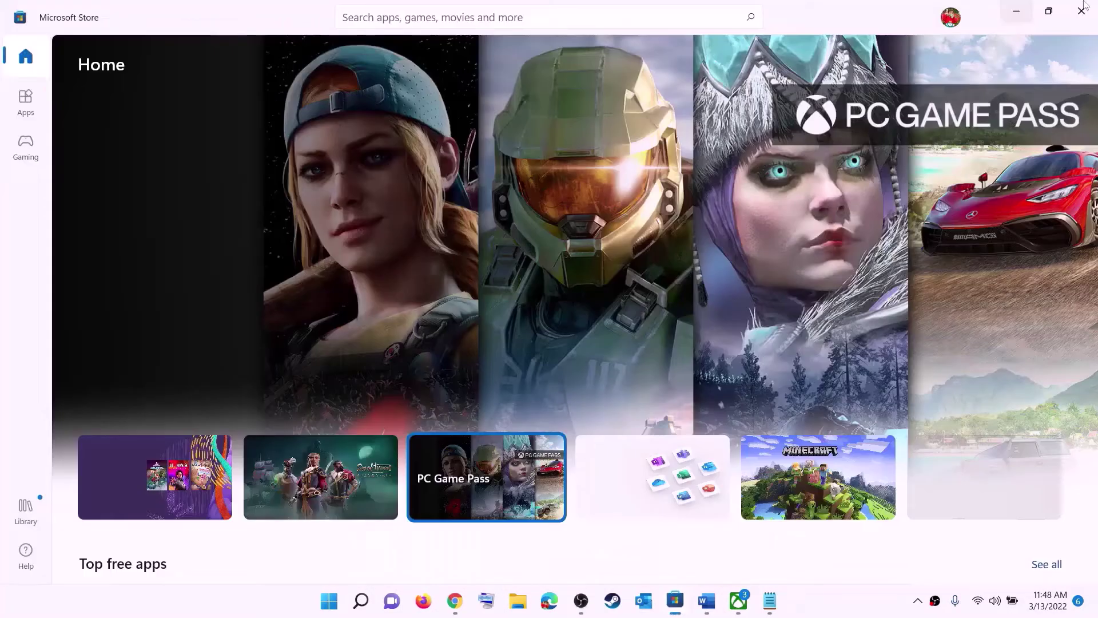
click(950, 19)
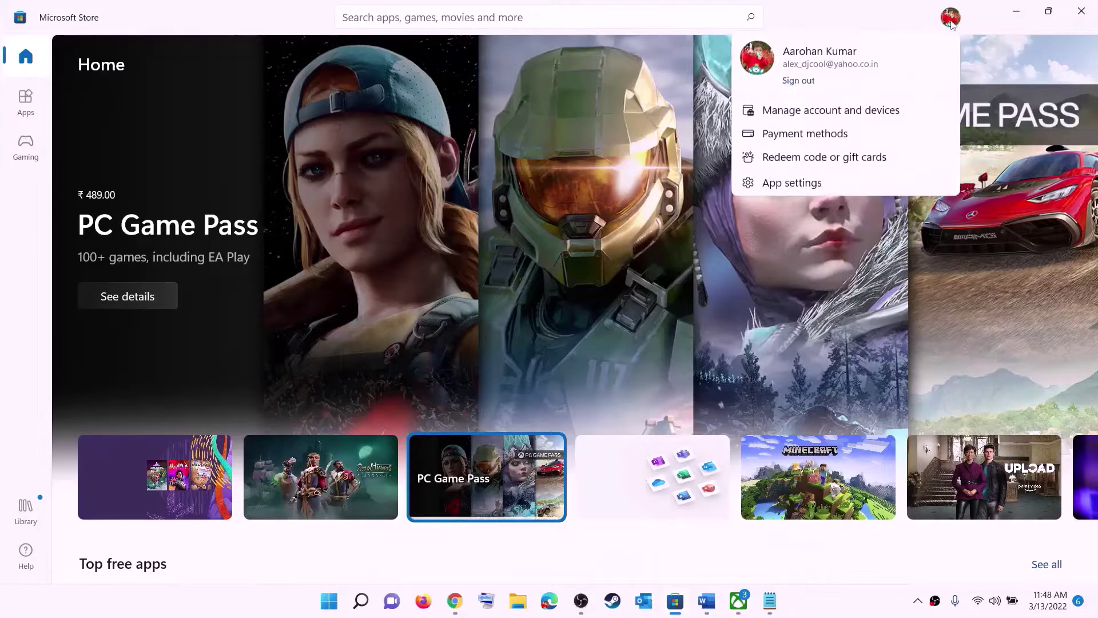
click(798, 83)
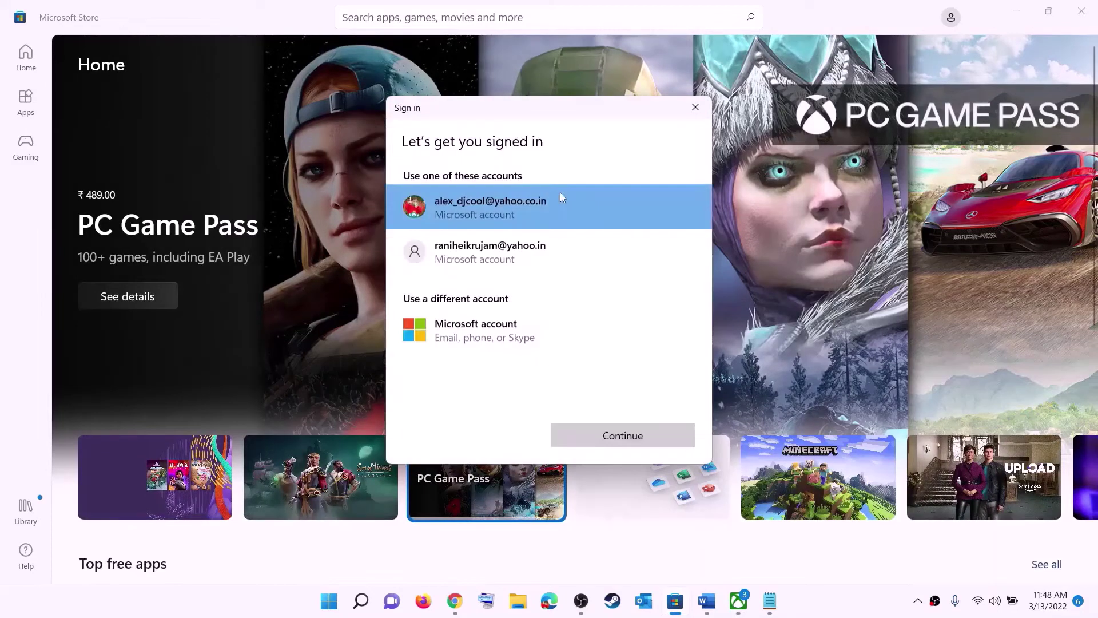
click(622, 435)
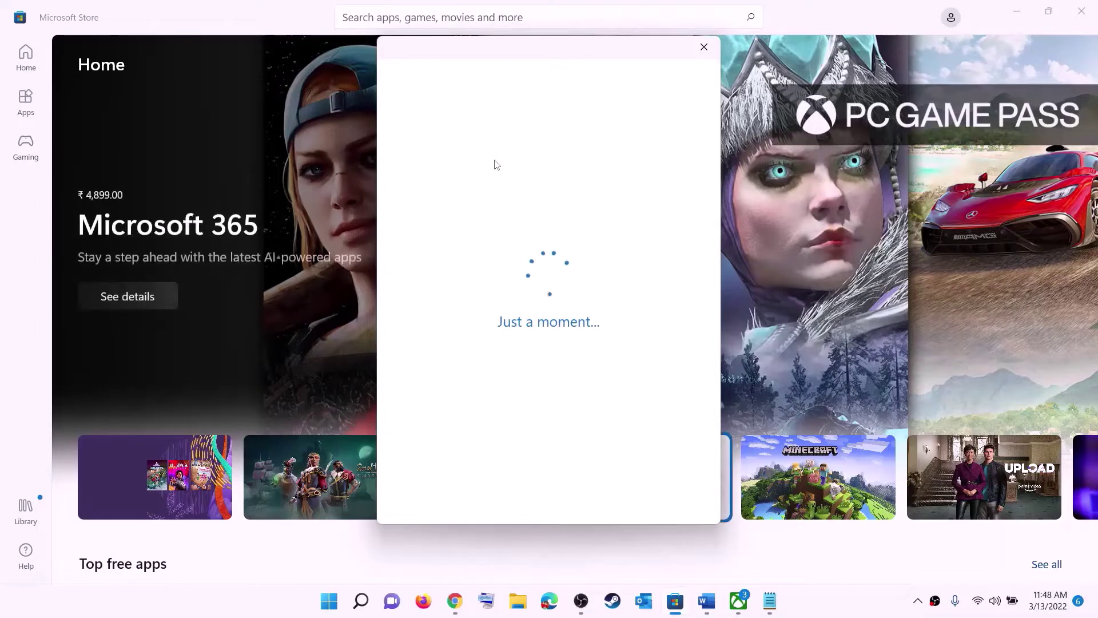
text(••)
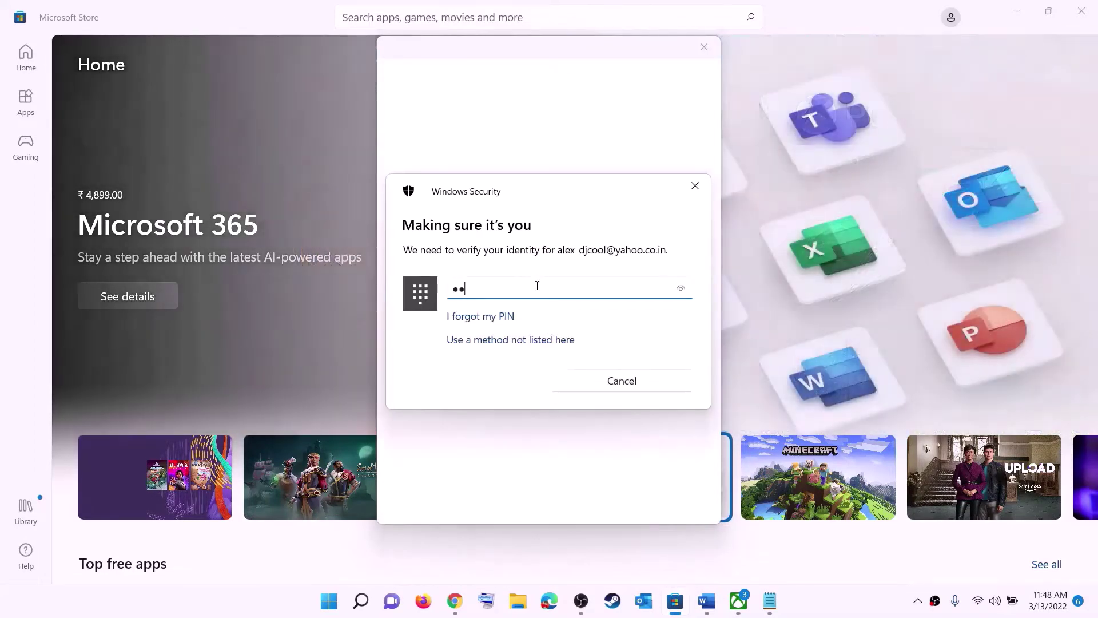
text(••)
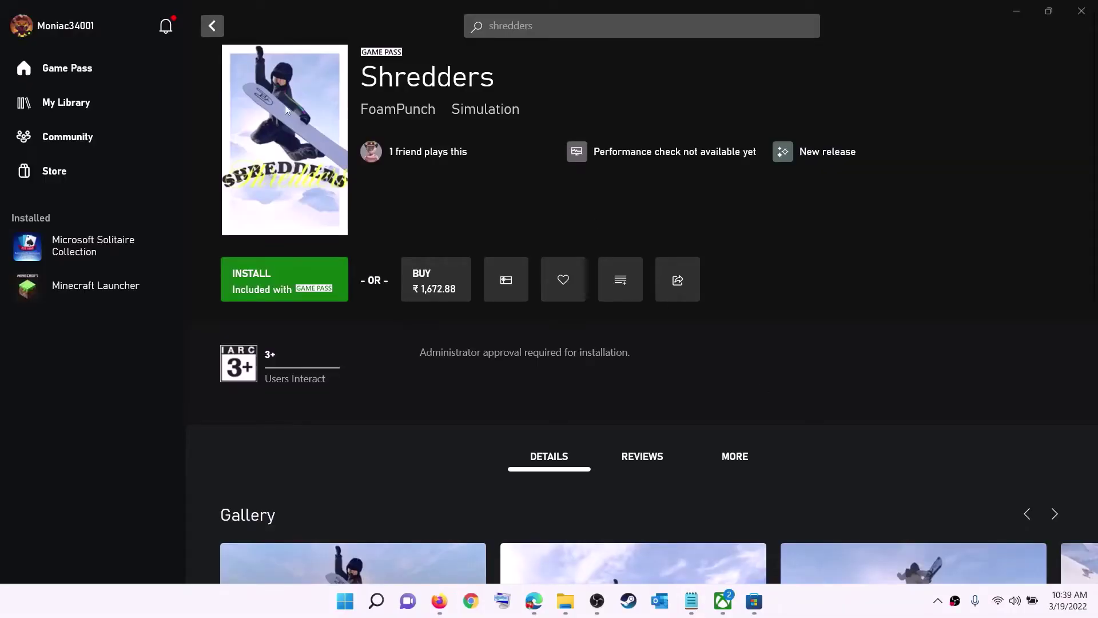
Sign out of the Xbox app and sign back in from the profile menu.
click(66, 30)
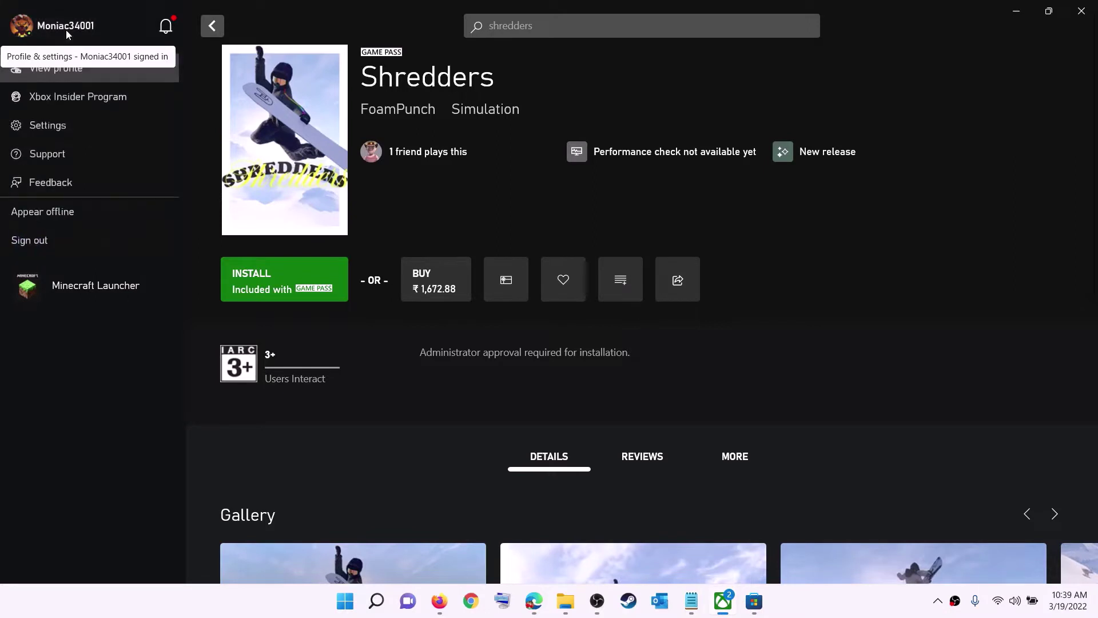
click(61, 243)
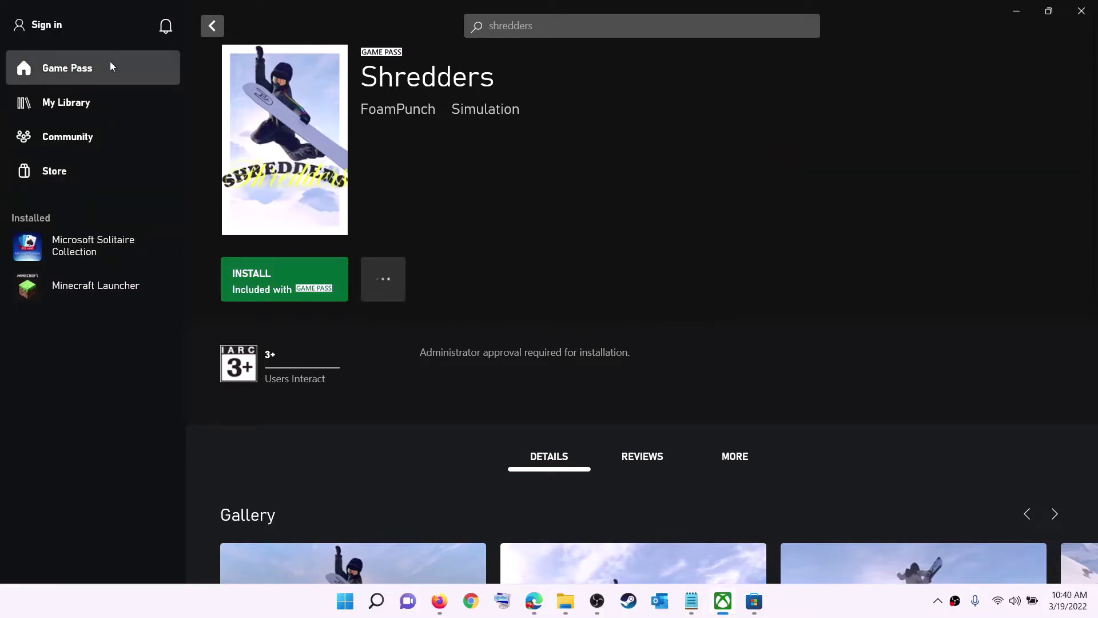
click(51, 26)
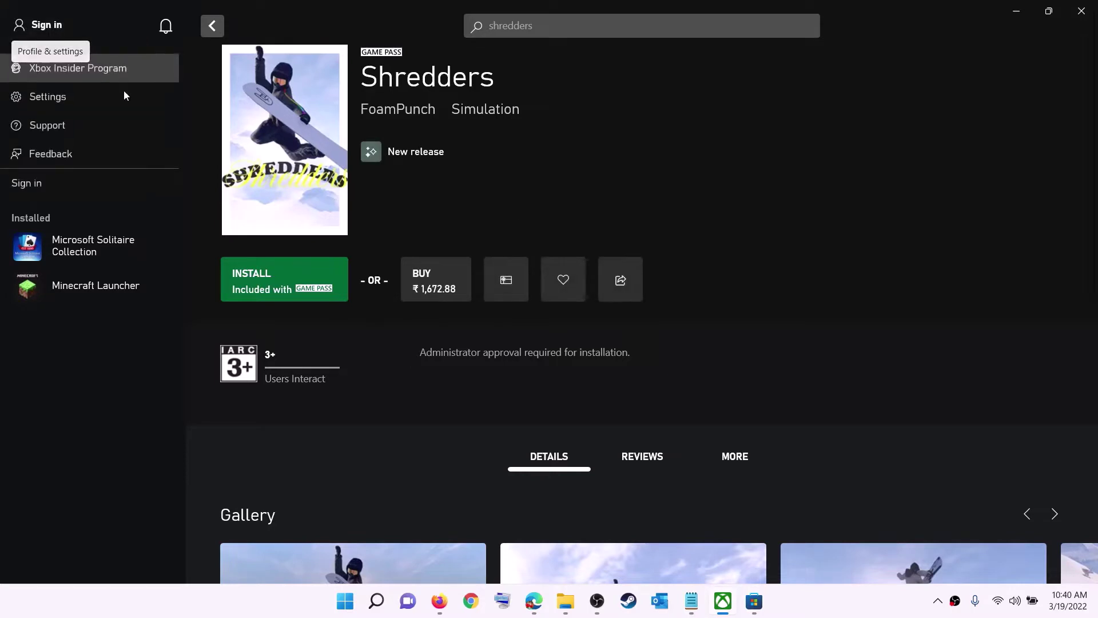
click(39, 184)
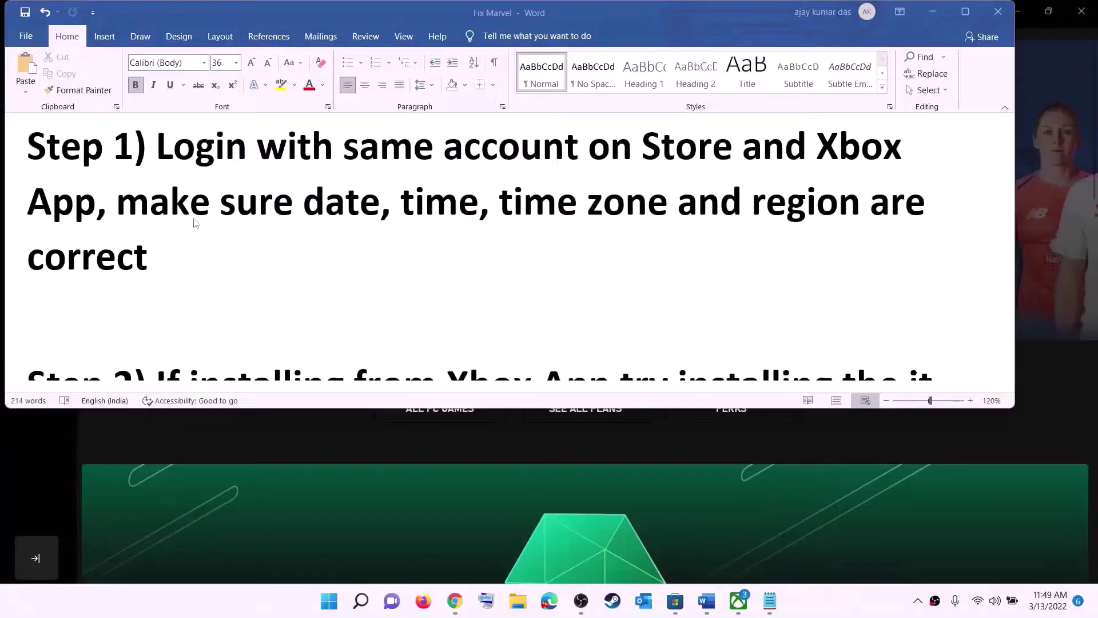
Highlight the date, time, time zone and region advice in the instructions, then minimize them.
key(alt+Tab)
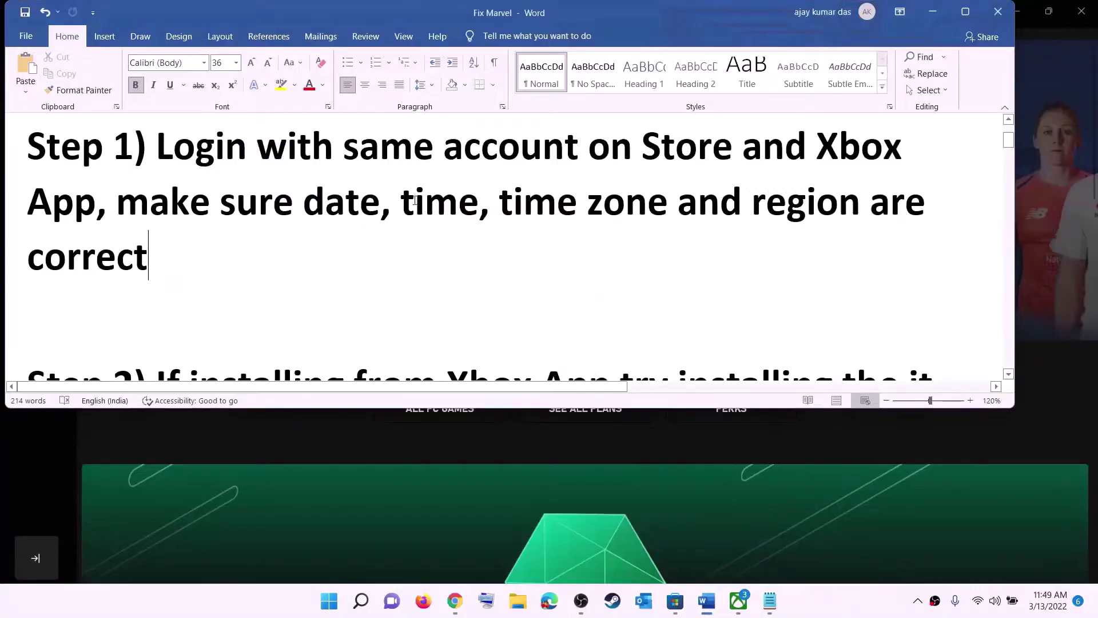
drag(117, 202, 835, 234)
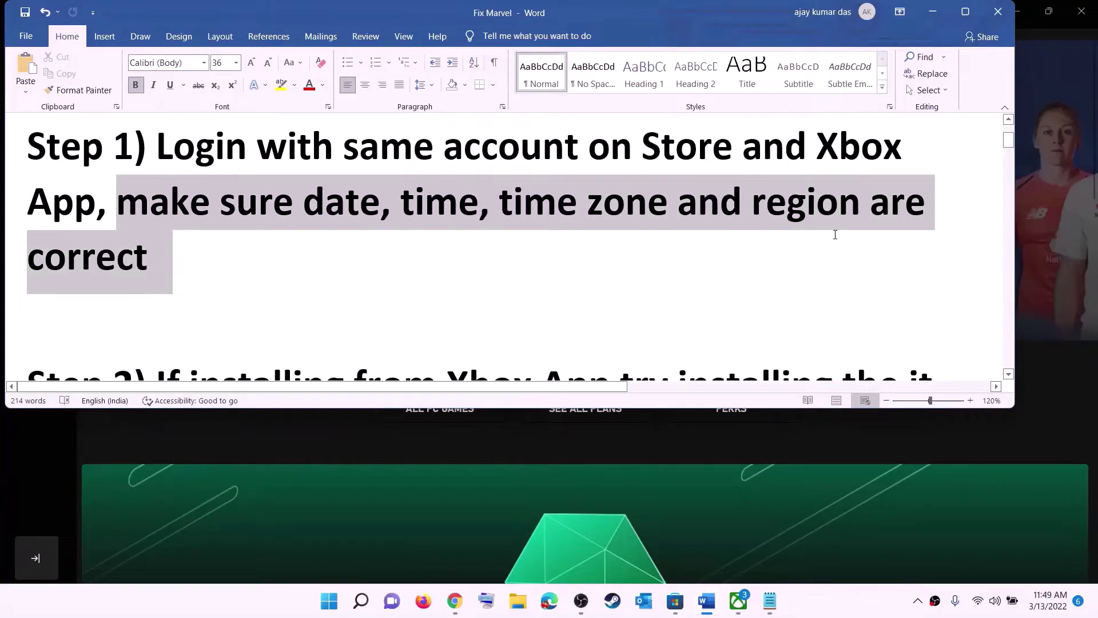
click(942, 15)
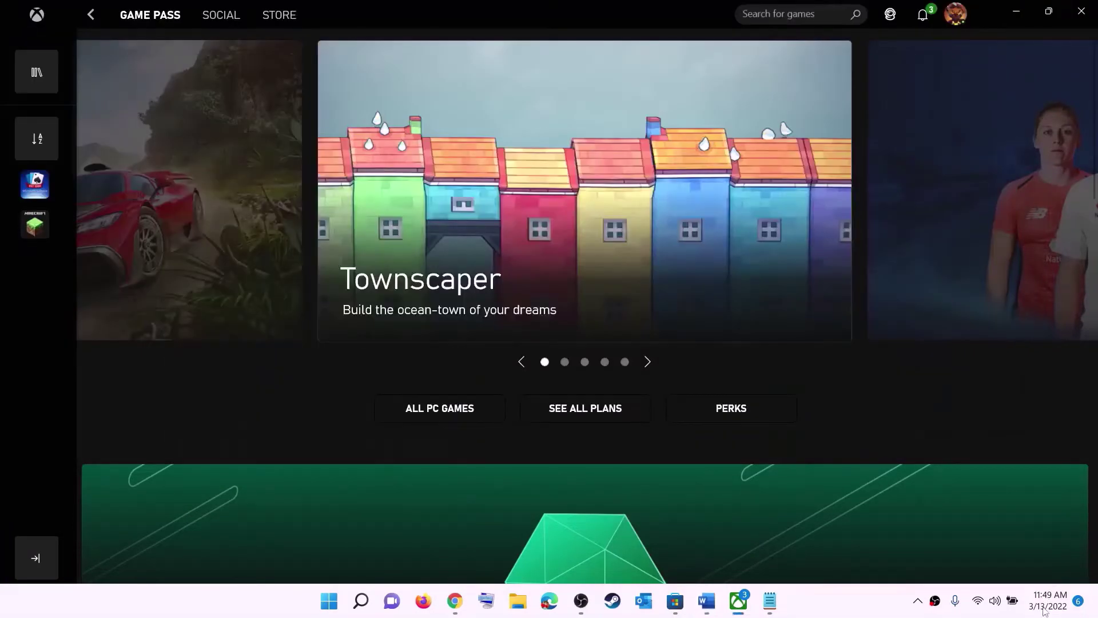
Keep the Chennai, Kolkata (UTC+05:30) time zone and sync the clock with the time server.
right_click(1045, 611)
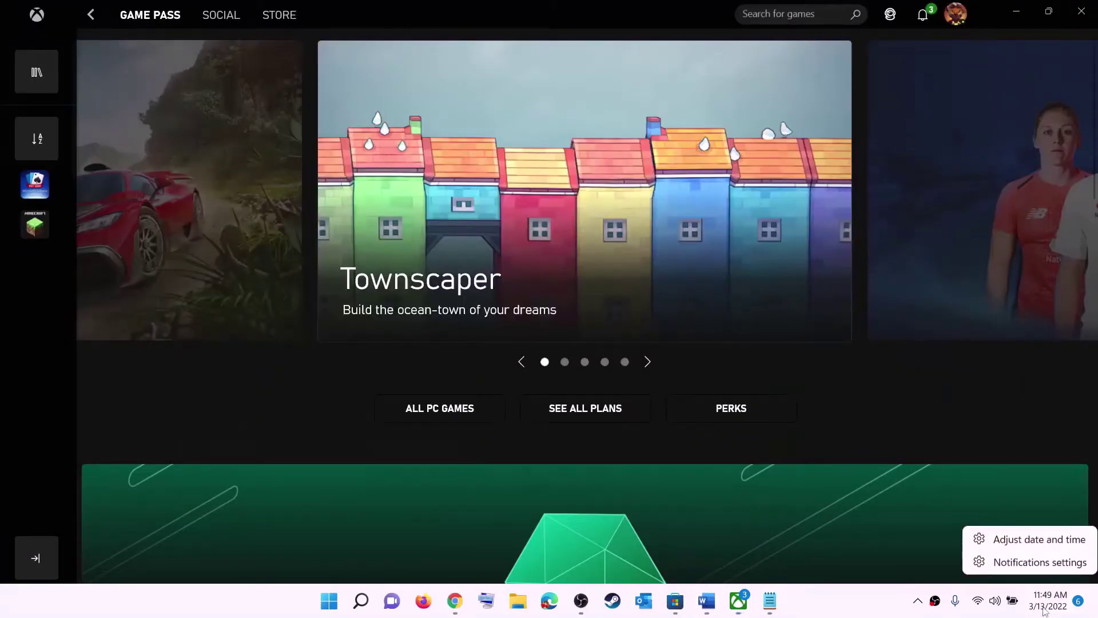
click(1045, 540)
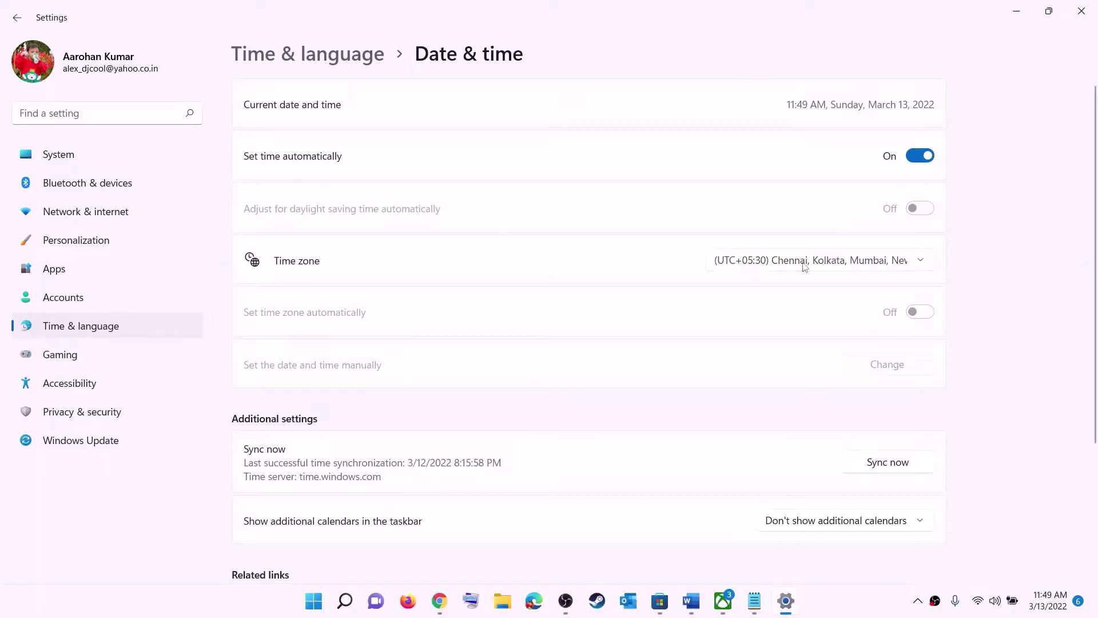
click(835, 262)
click(837, 268)
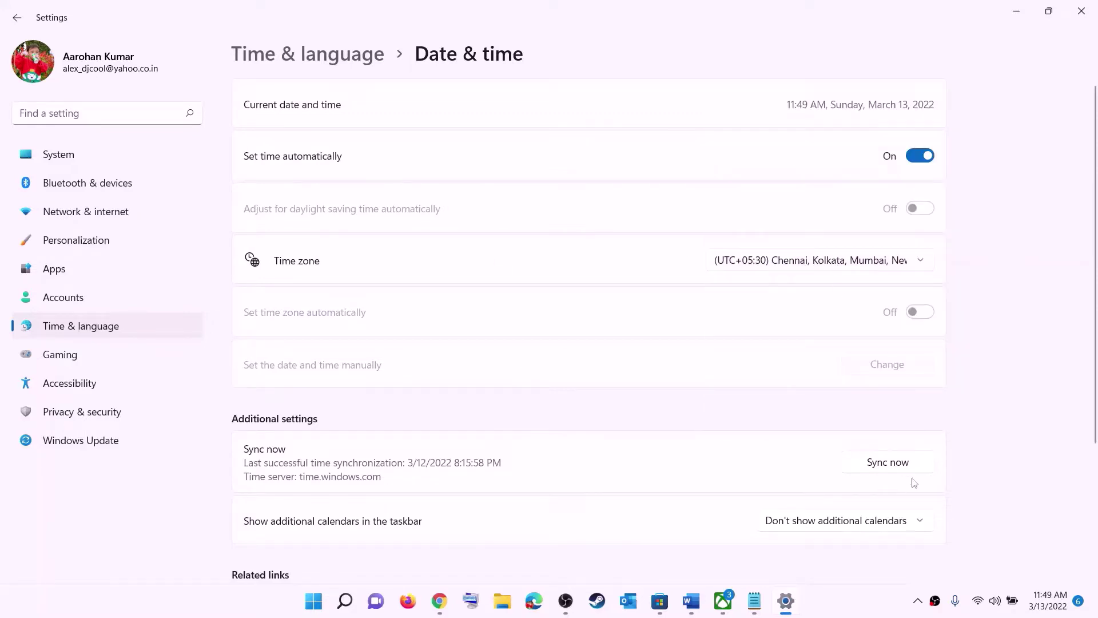
click(896, 466)
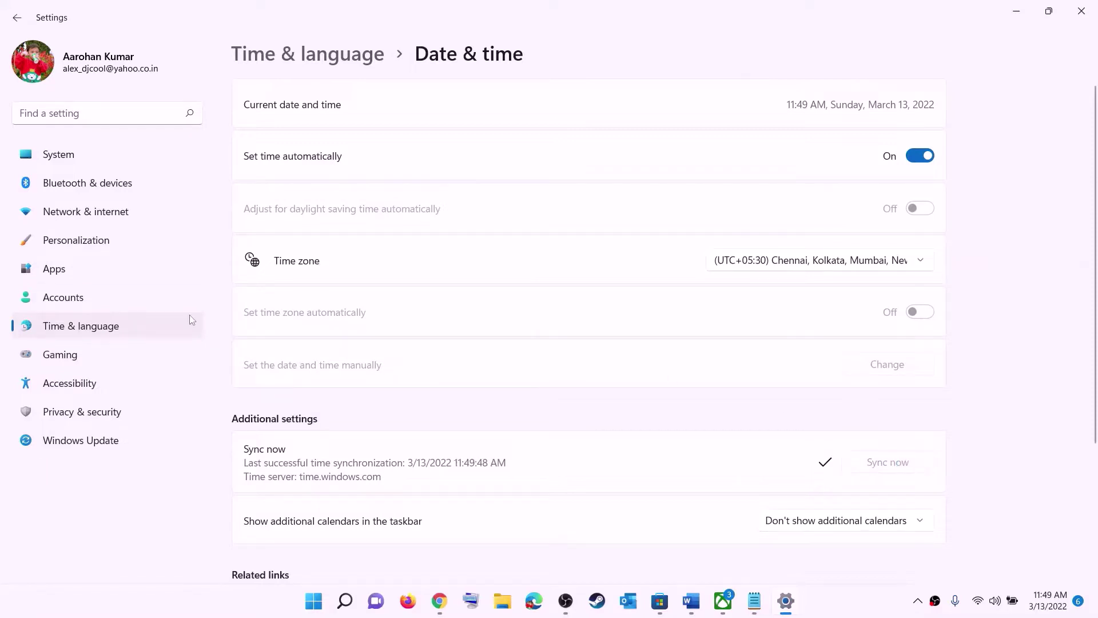
Confirm India as the country or region in Language & region, then close Settings.
click(80, 326)
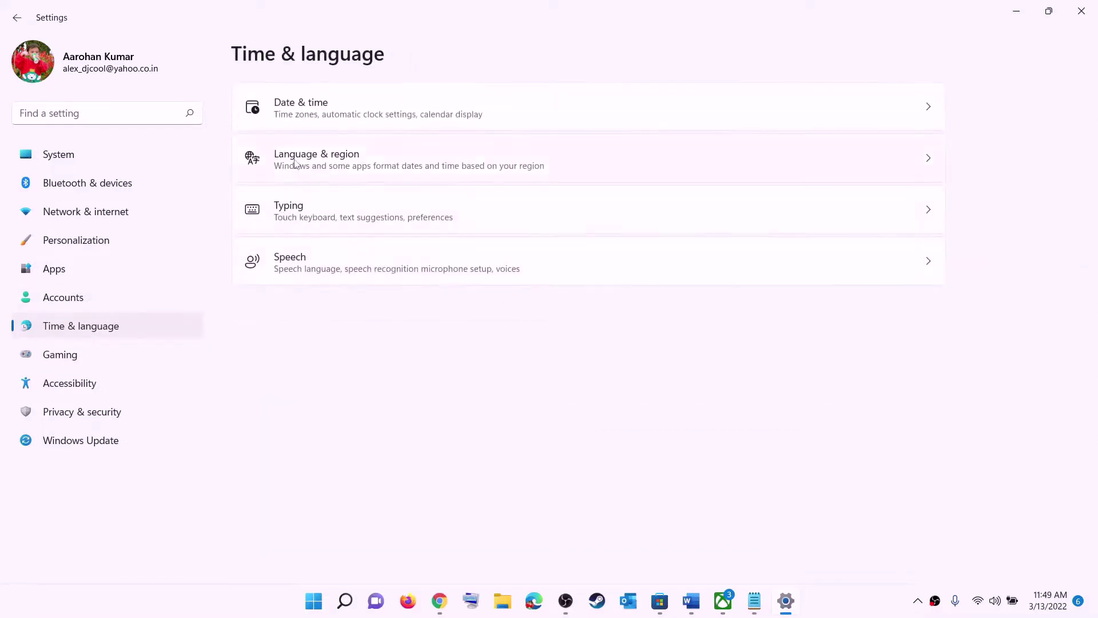
click(312, 173)
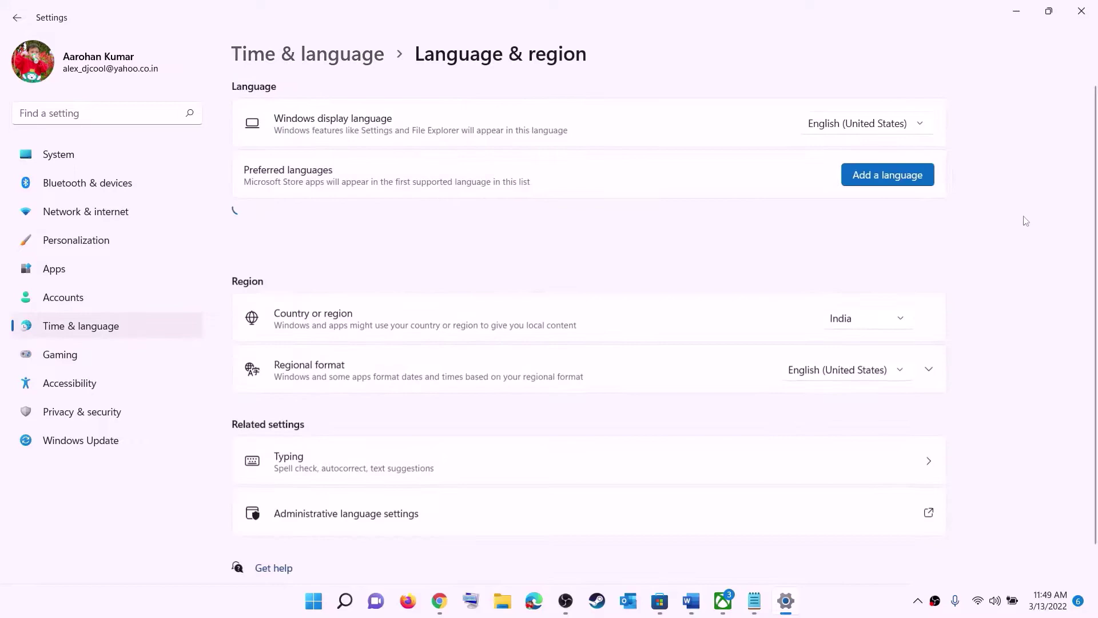
click(889, 327)
click(1062, 213)
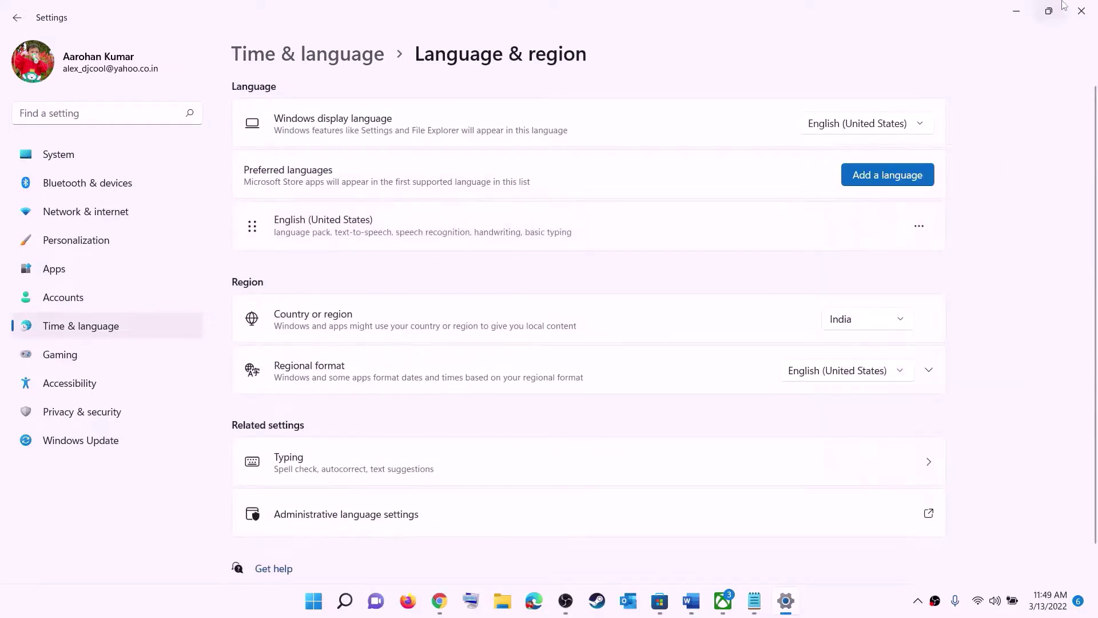
click(1081, 11)
Highlight Step 2's advice to install from the Microsoft Store library, then switch to the Store.
click(704, 604)
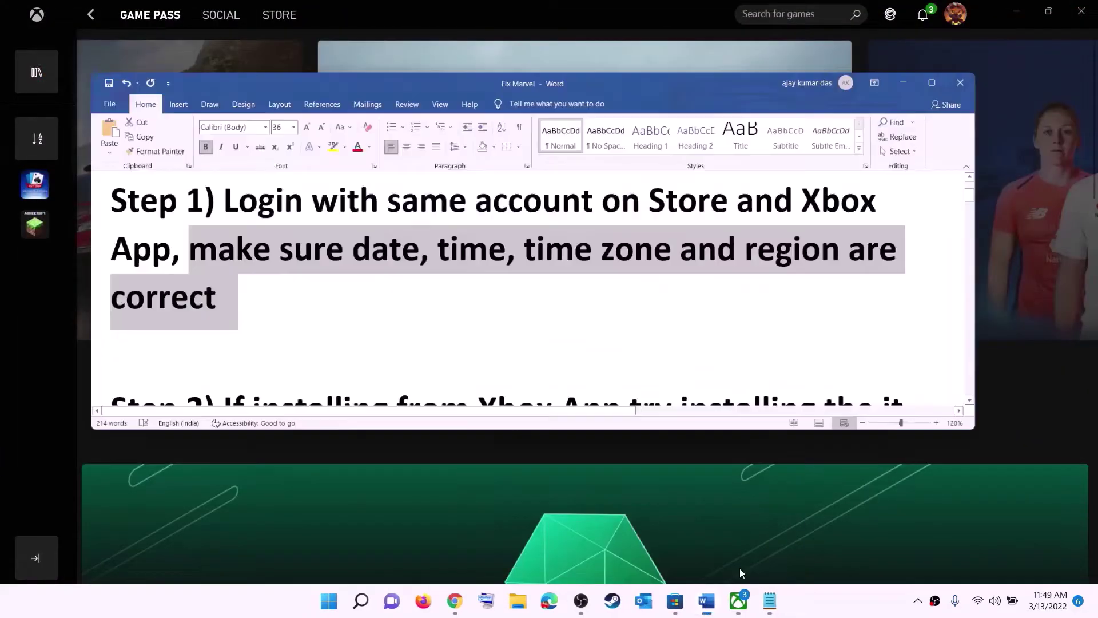
scroll(230, 255, down, 3)
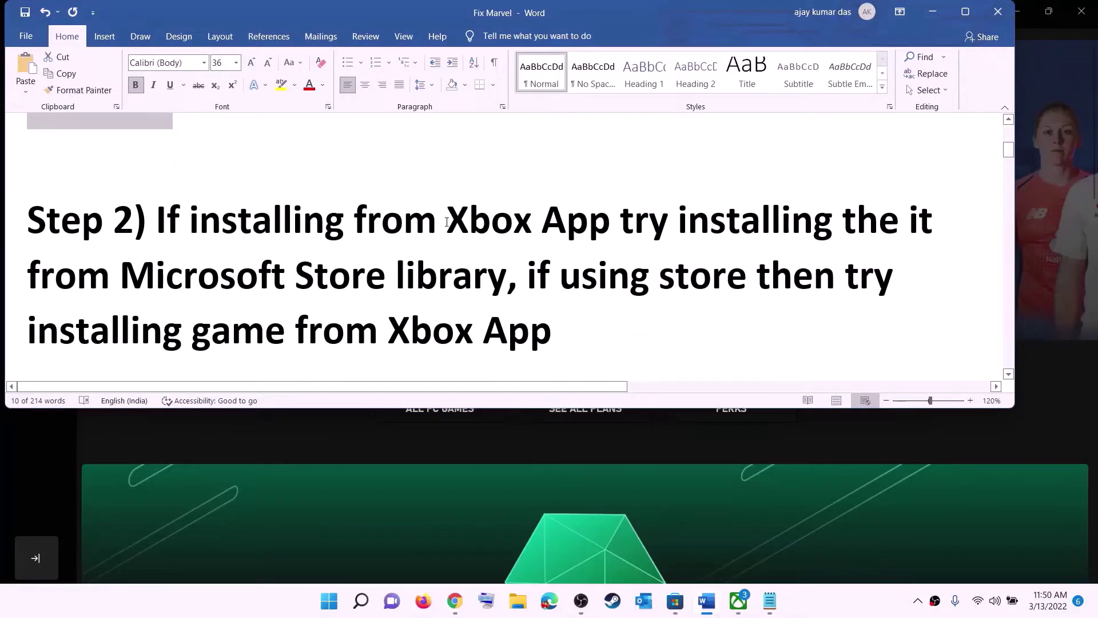
drag(447, 222, 507, 275)
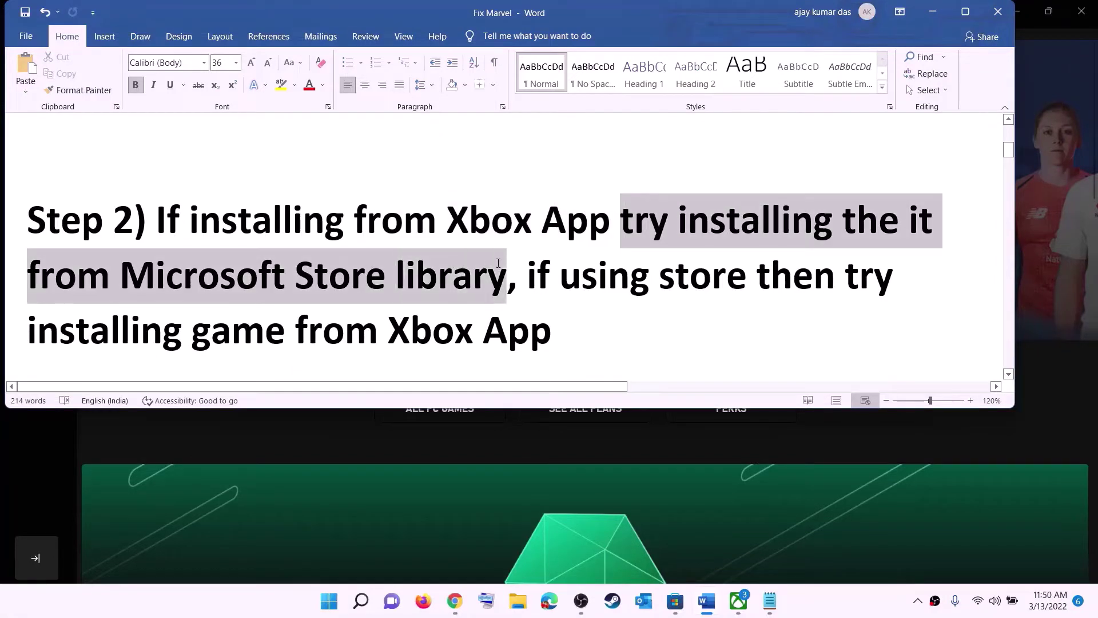
click(674, 609)
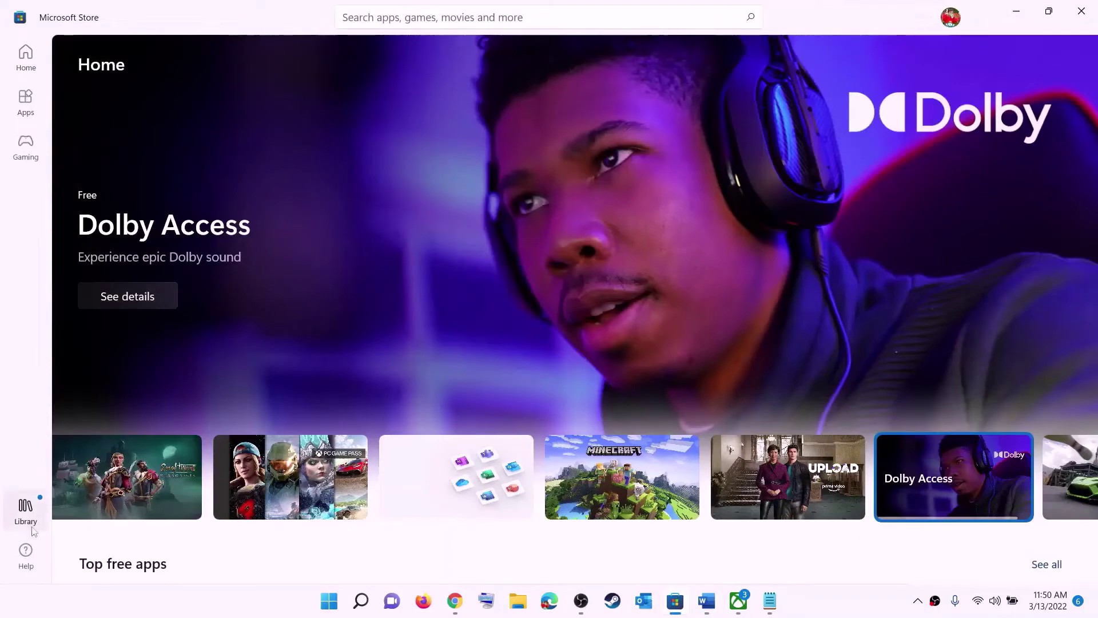
Review the Store Library's 33 pending app updates, then return to the Fix Marvel notes.
click(25, 516)
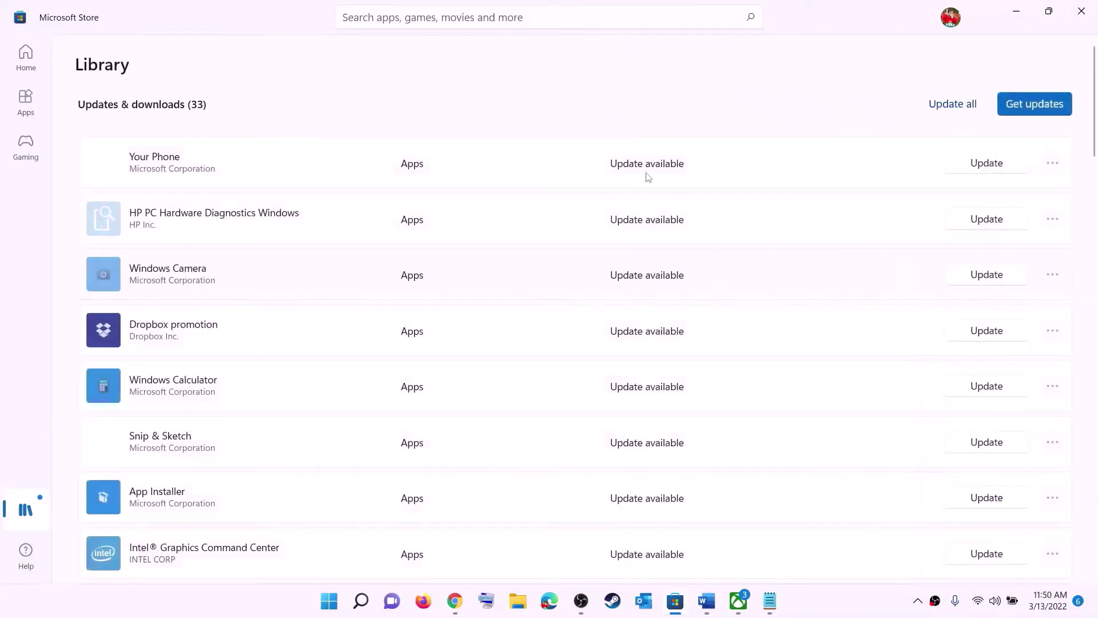
scroll(740, 372, down, 8)
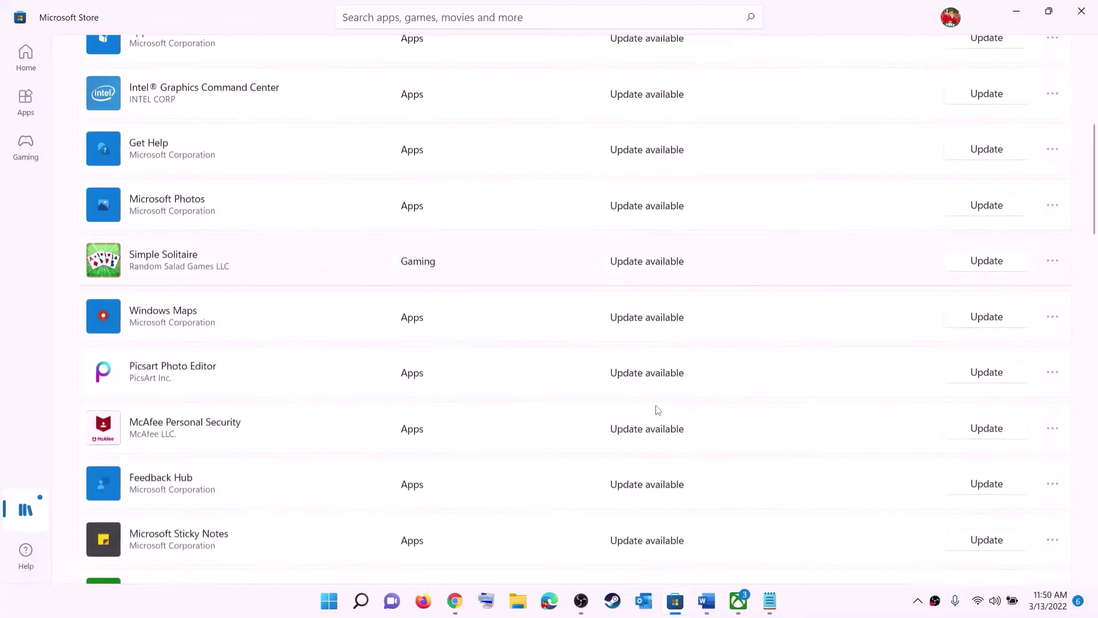
scroll(667, 389, down, 20)
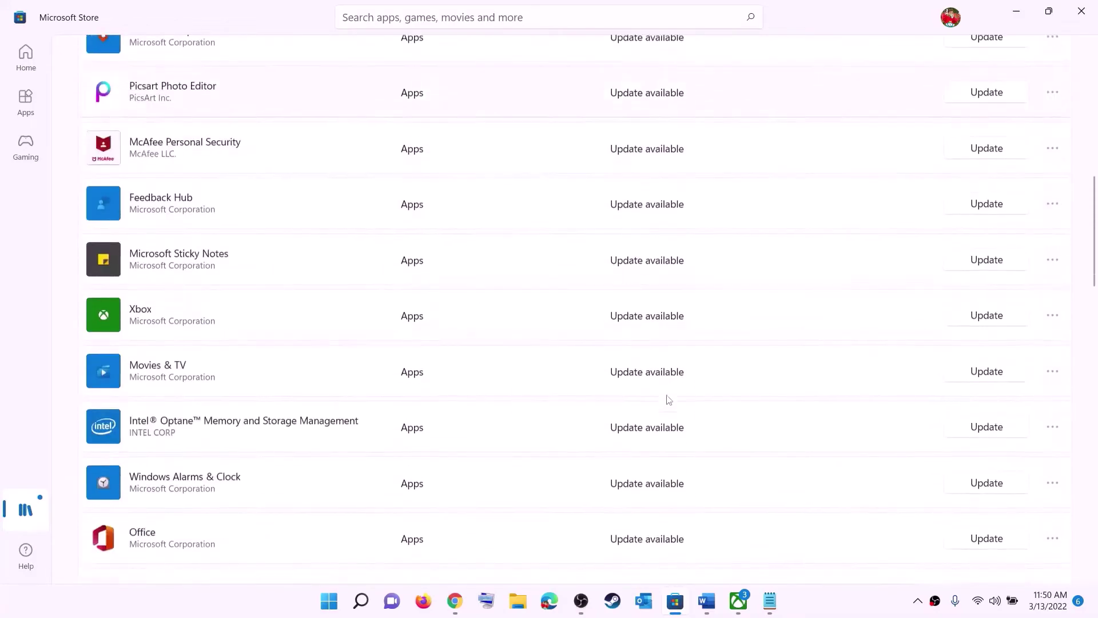
scroll(669, 399, down, 1)
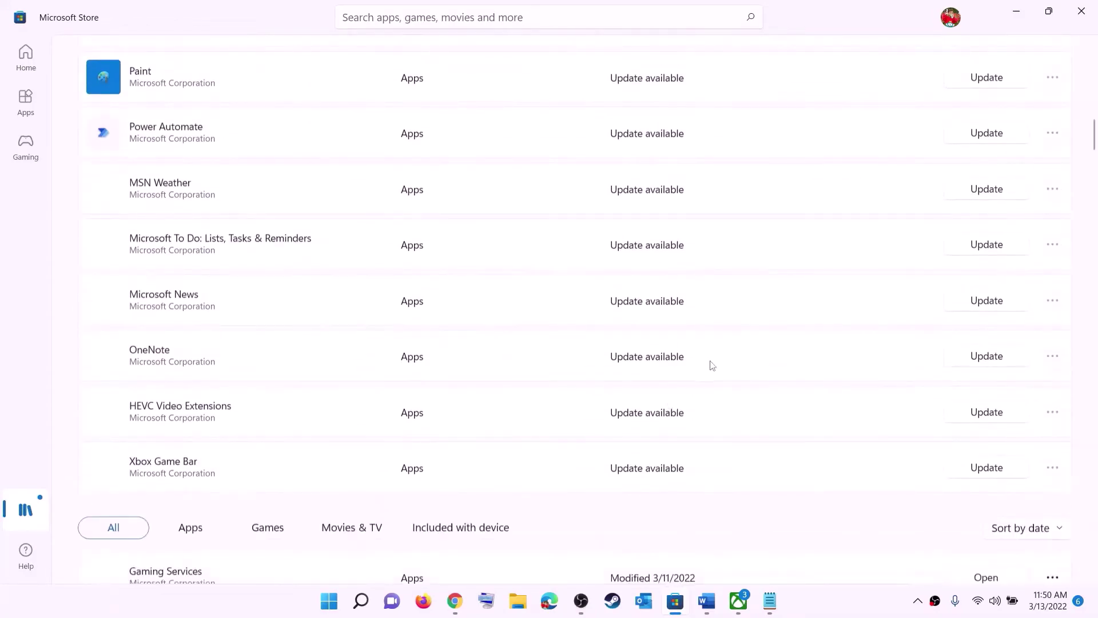
scroll(712, 365, up, 20)
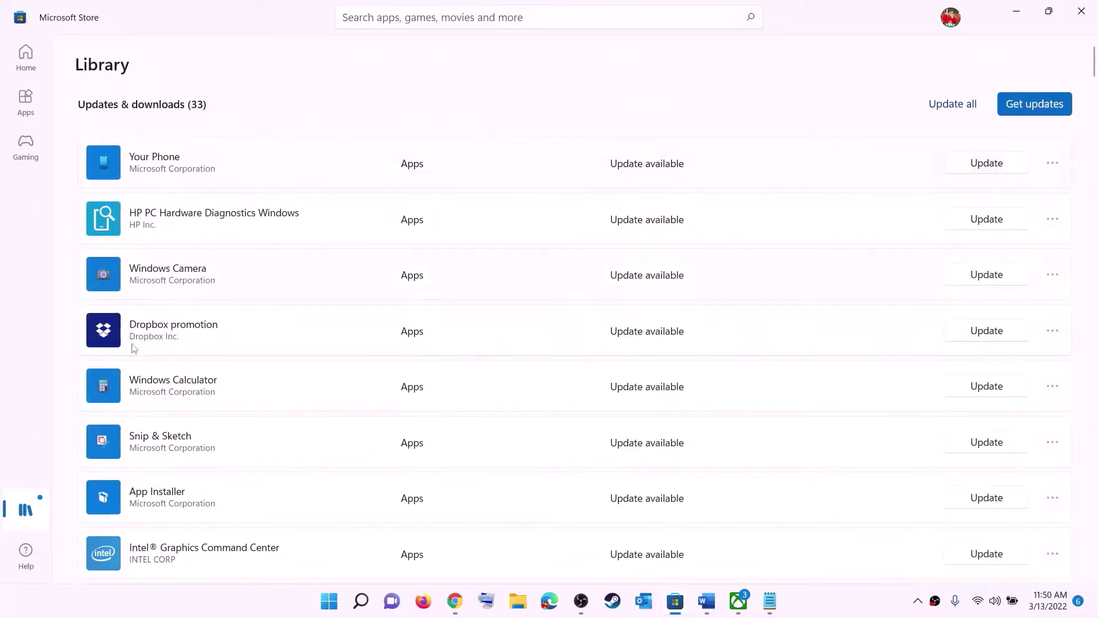
click(706, 602)
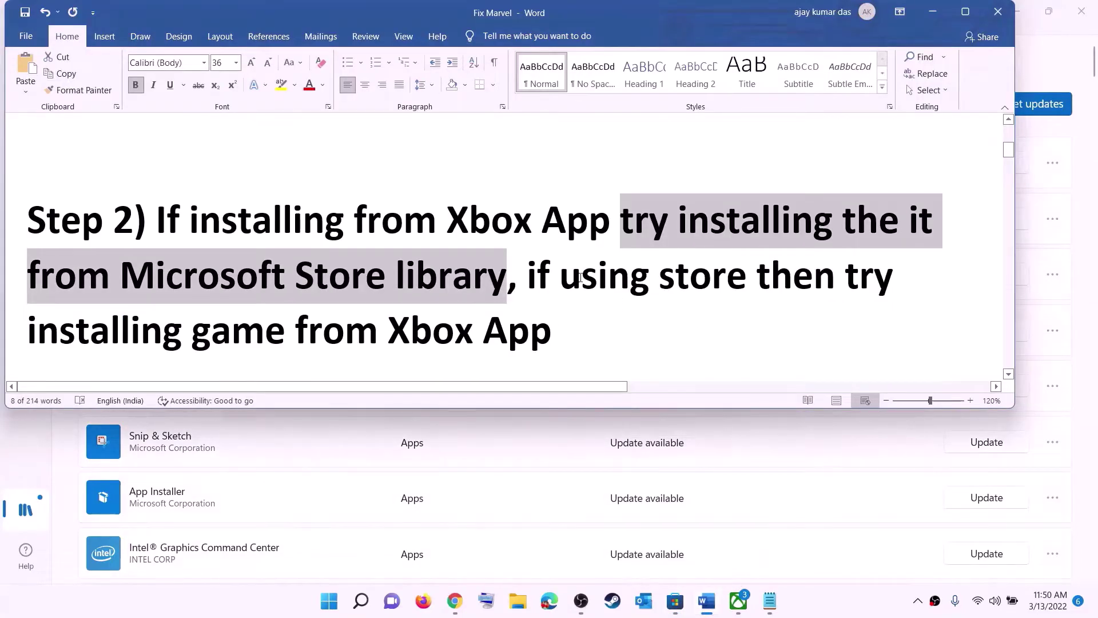
Highlight Step 2's 'using store' and Xbox App install lines, briefly checking the Xbox app.
click(561, 277)
drag(561, 277, 756, 277)
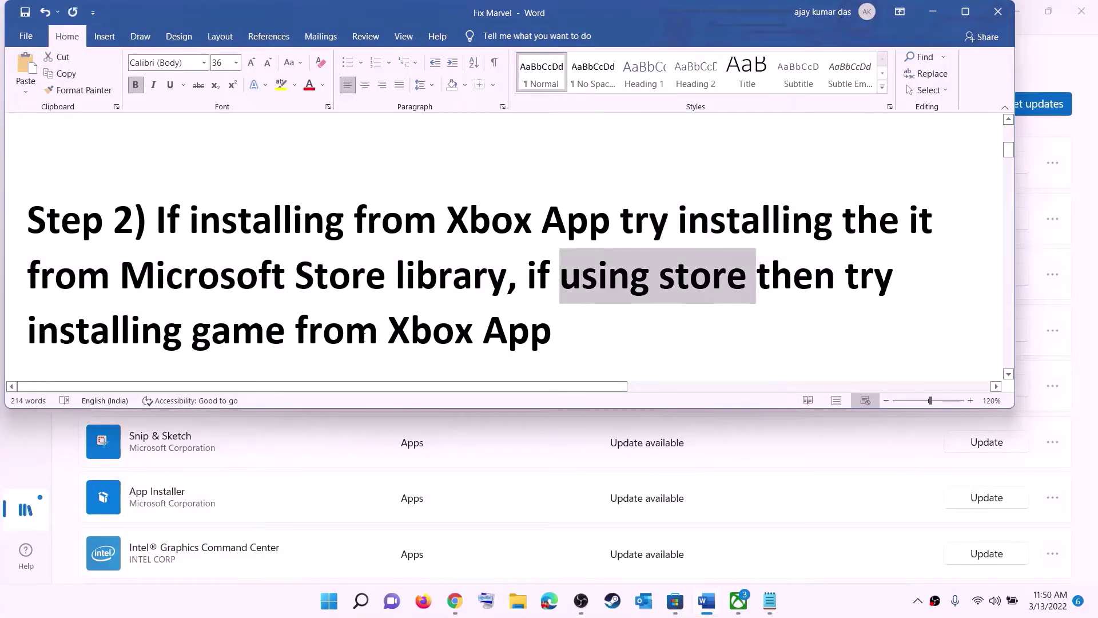
click(16, 330)
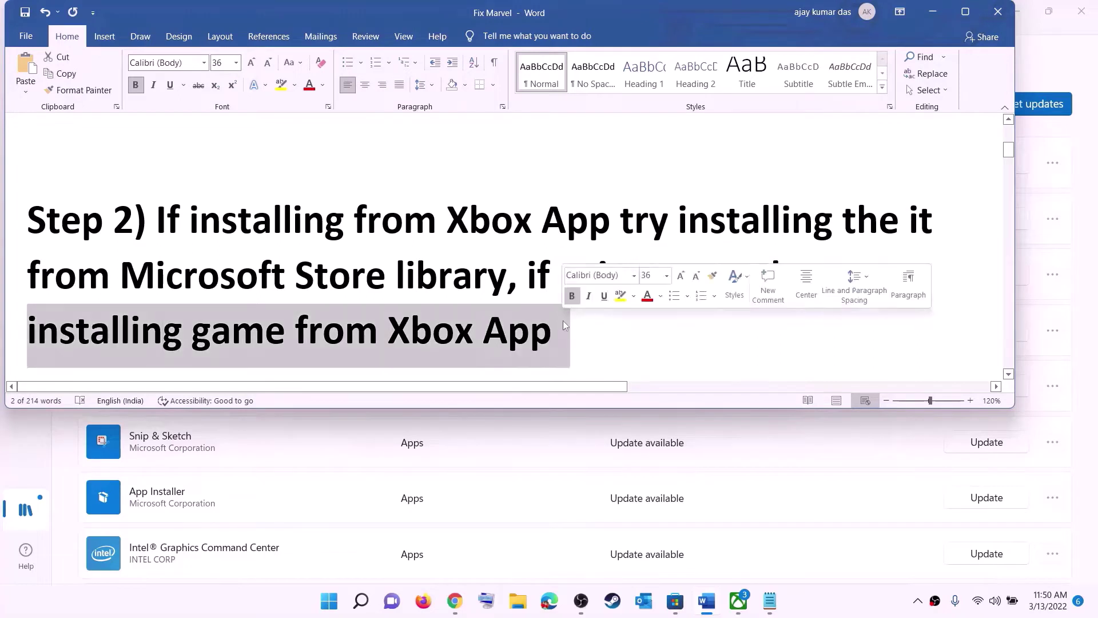
click(738, 600)
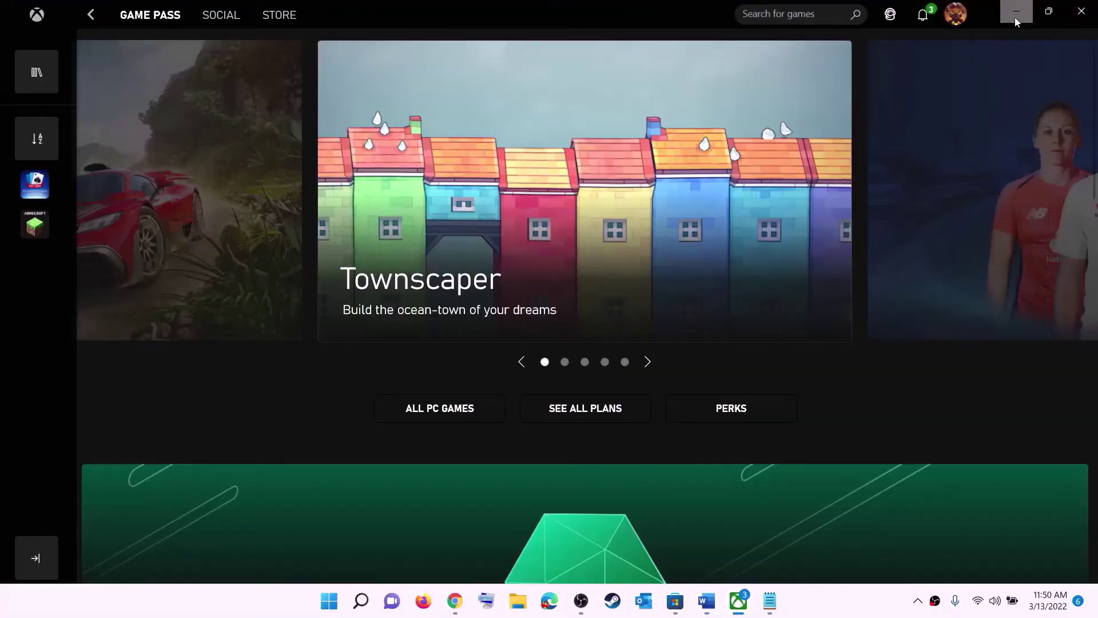
click(804, 8)
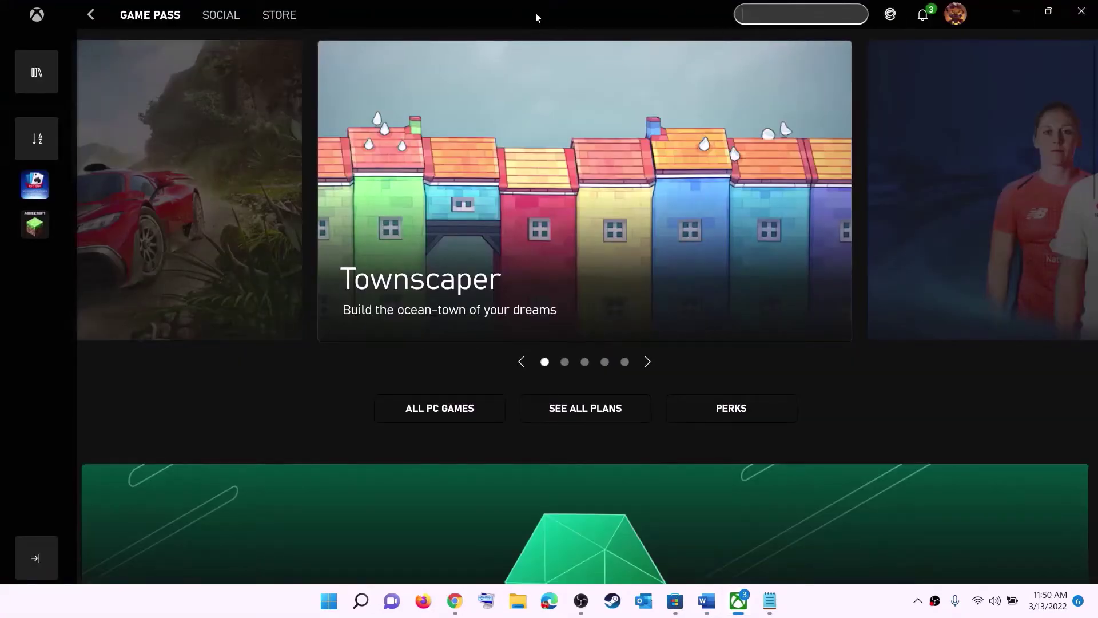
click(1016, 11)
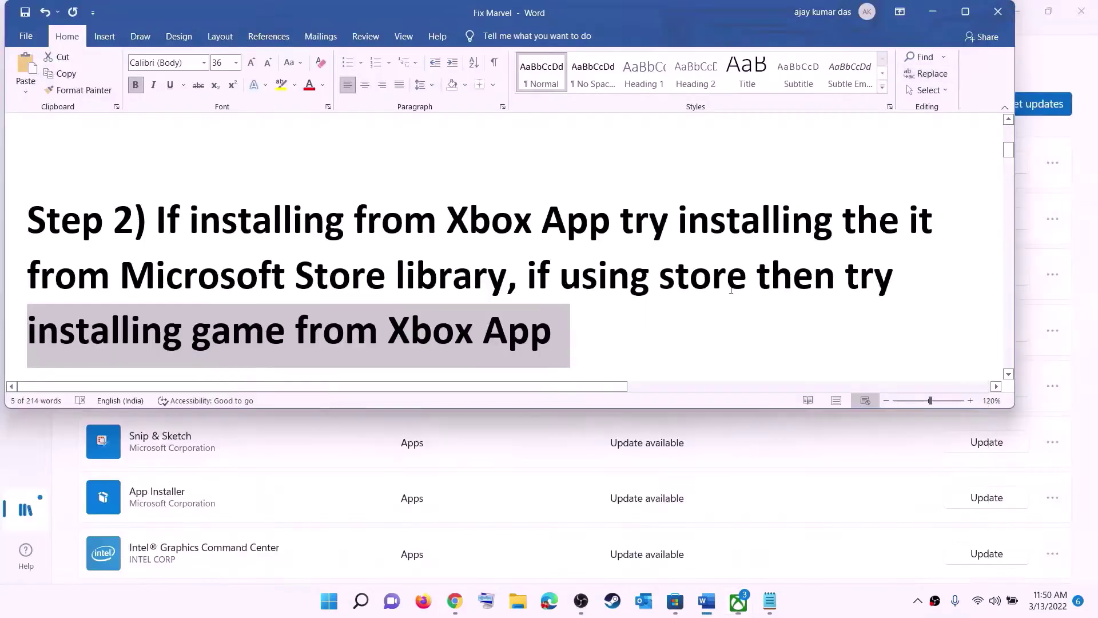
click(582, 276)
Copy the whole Step 3 PowerShell command and search Windows for 'powers'.
scroll(213, 268, down, 5)
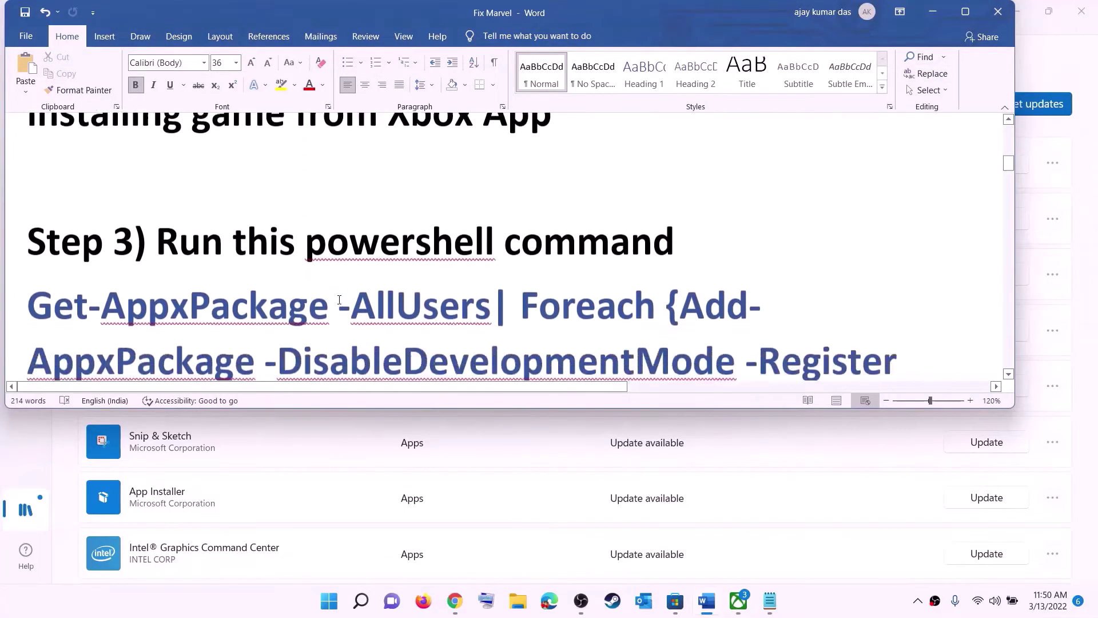
scroll(347, 271, down, 2)
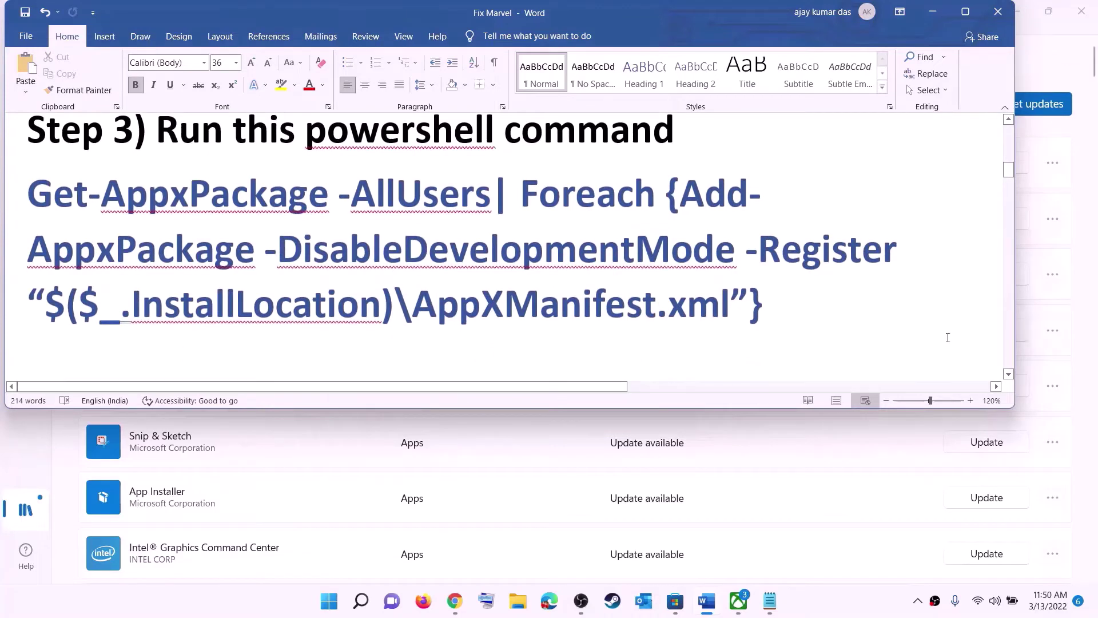
drag(763, 308, 23, 192)
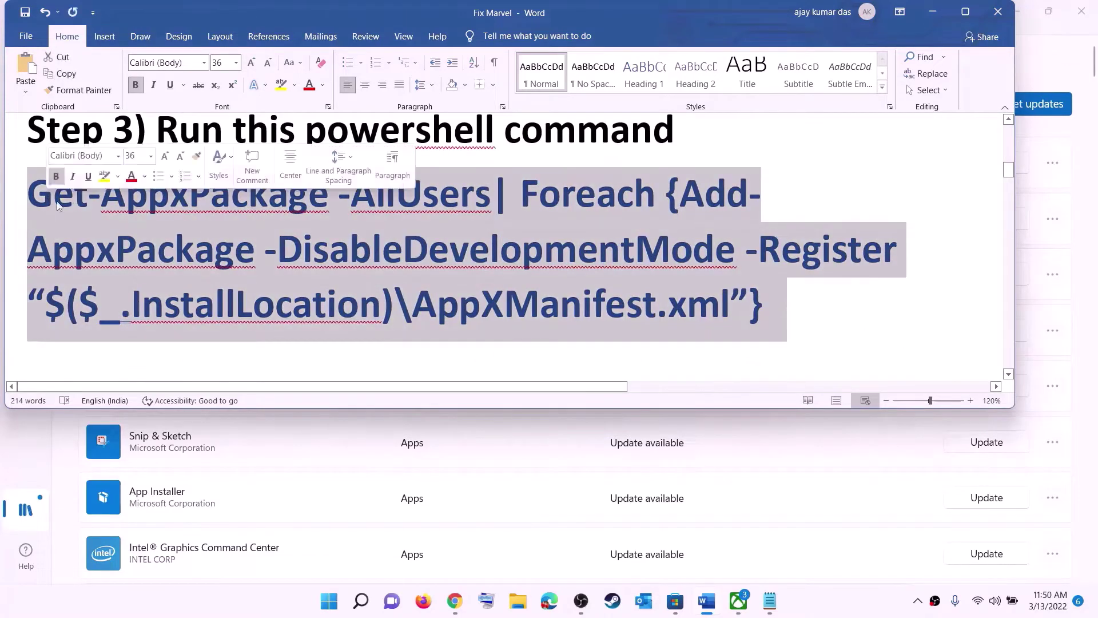
right_click(152, 224)
click(178, 250)
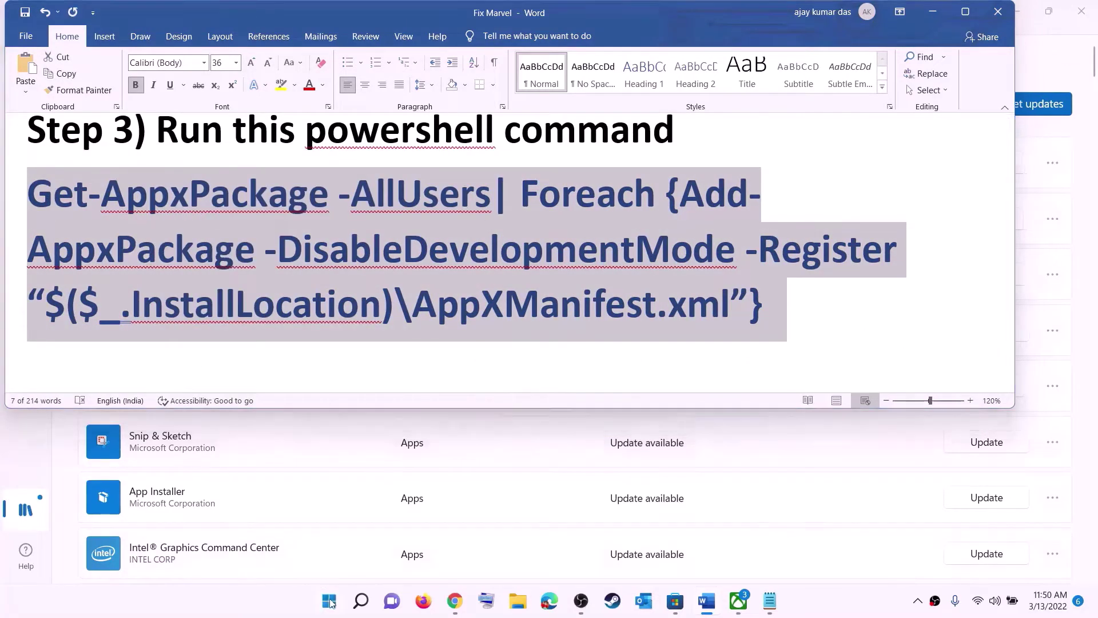
click(329, 601)
text(powers)
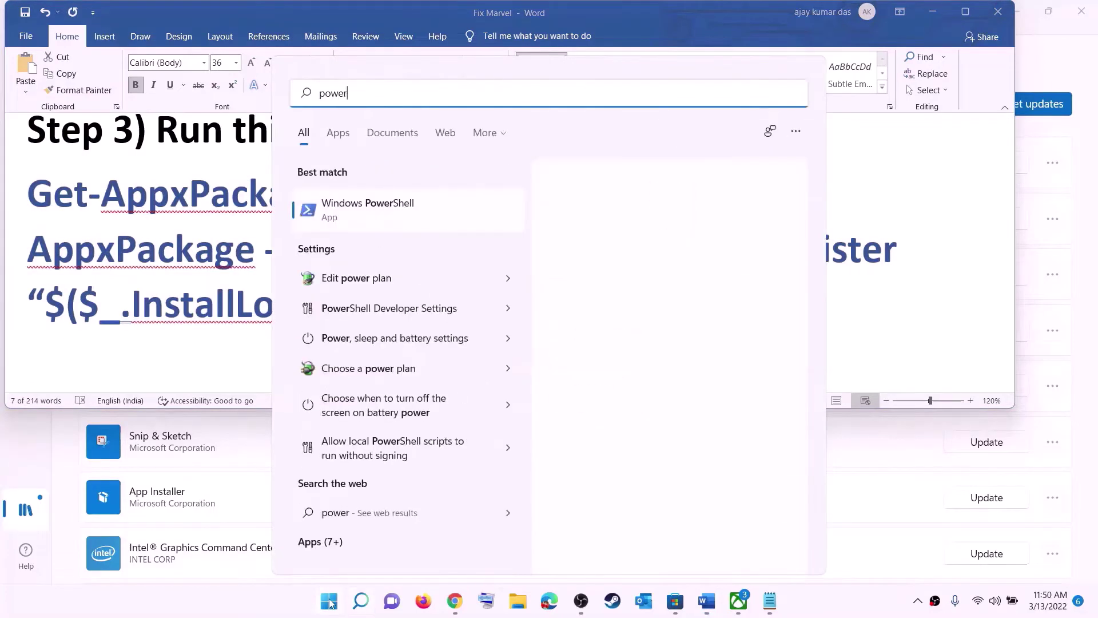
Run the copied Step 3 command in an administrator PowerShell, closing it after the deployment errors.
right_click(380, 214)
click(499, 235)
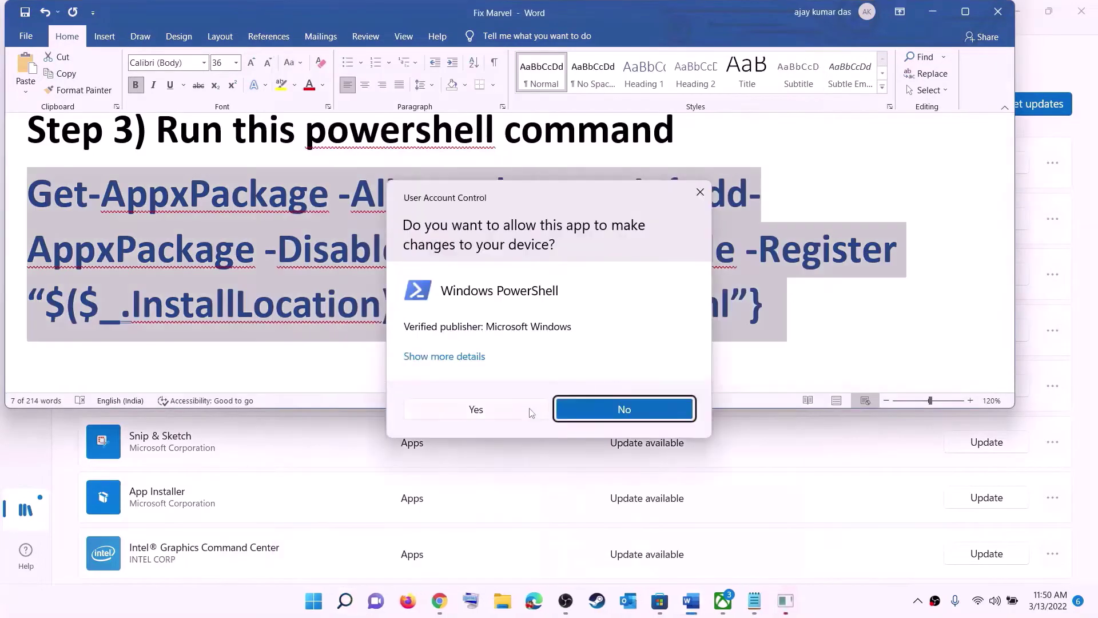
click(499, 410)
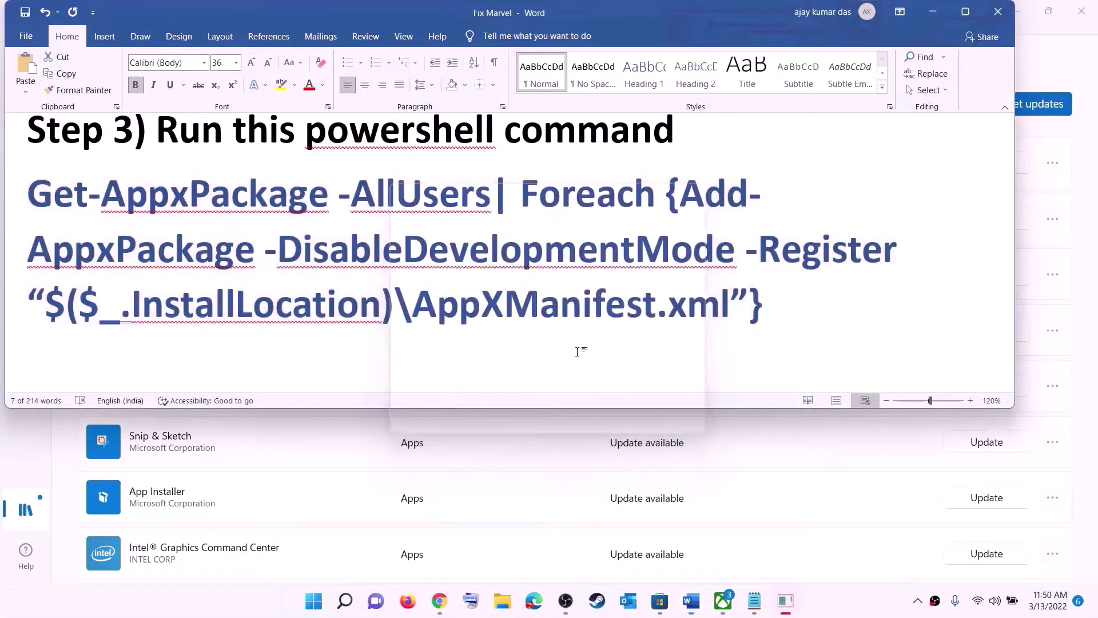
drag(341, 93, 488, 106)
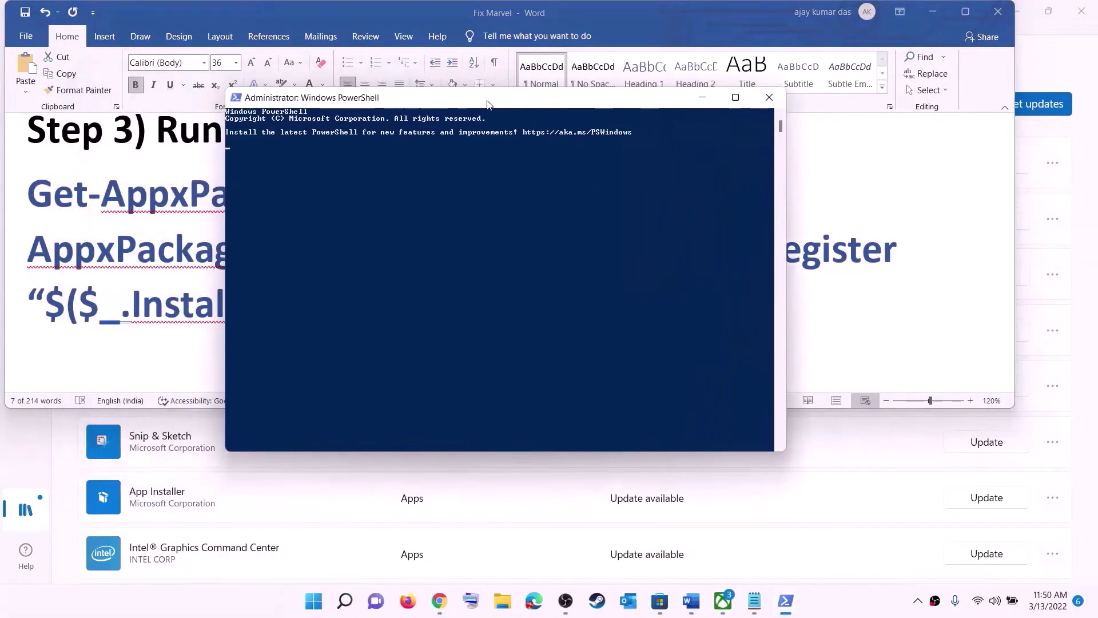
right_click(456, 223)
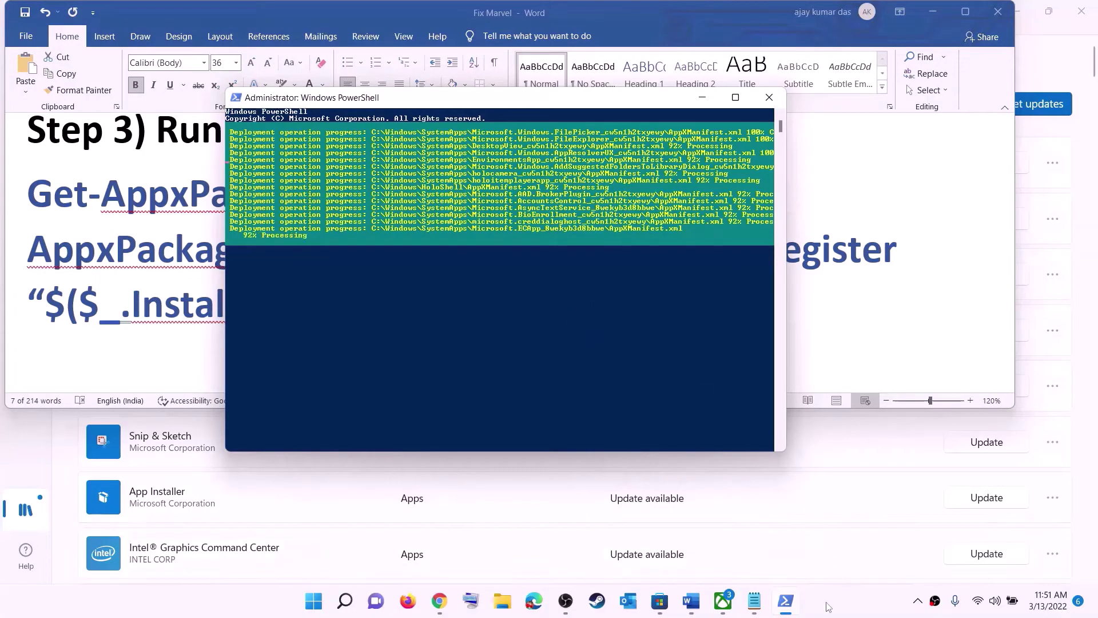
click(857, 612)
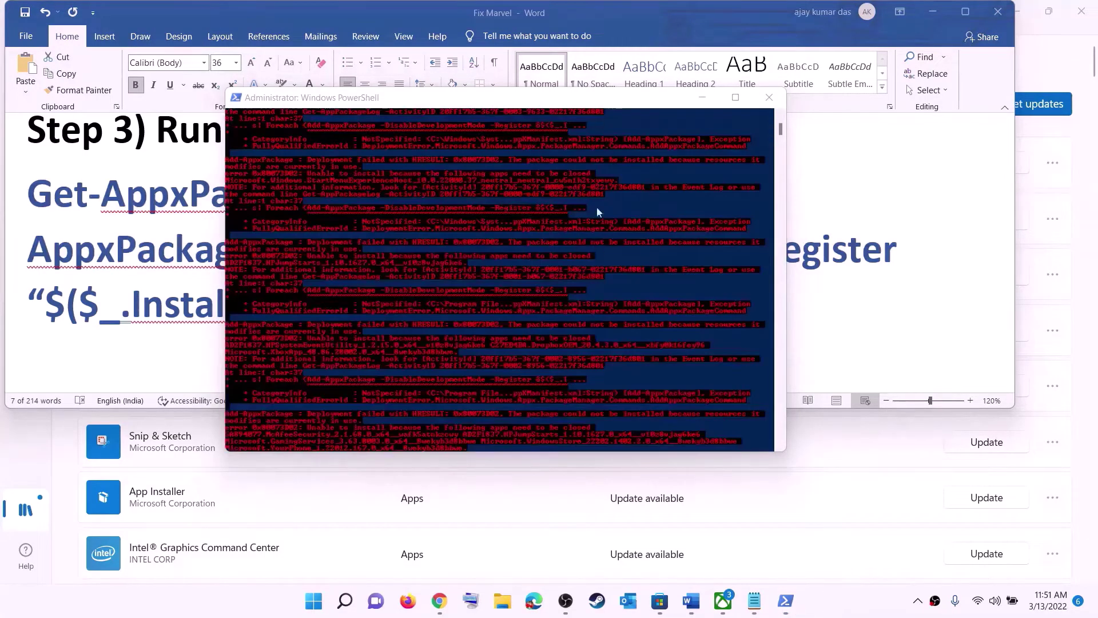
click(769, 97)
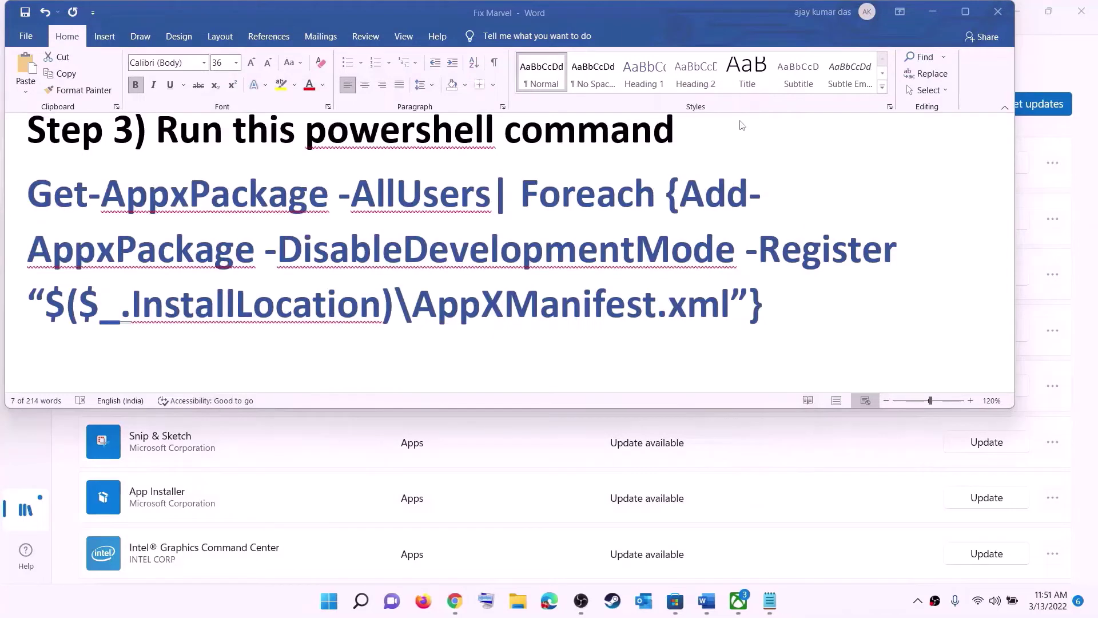
Set the Step 4 Store cache folder path line to 14 pt, then open File Explorer.
triple_click(527, 263)
scroll(527, 263, down, 5)
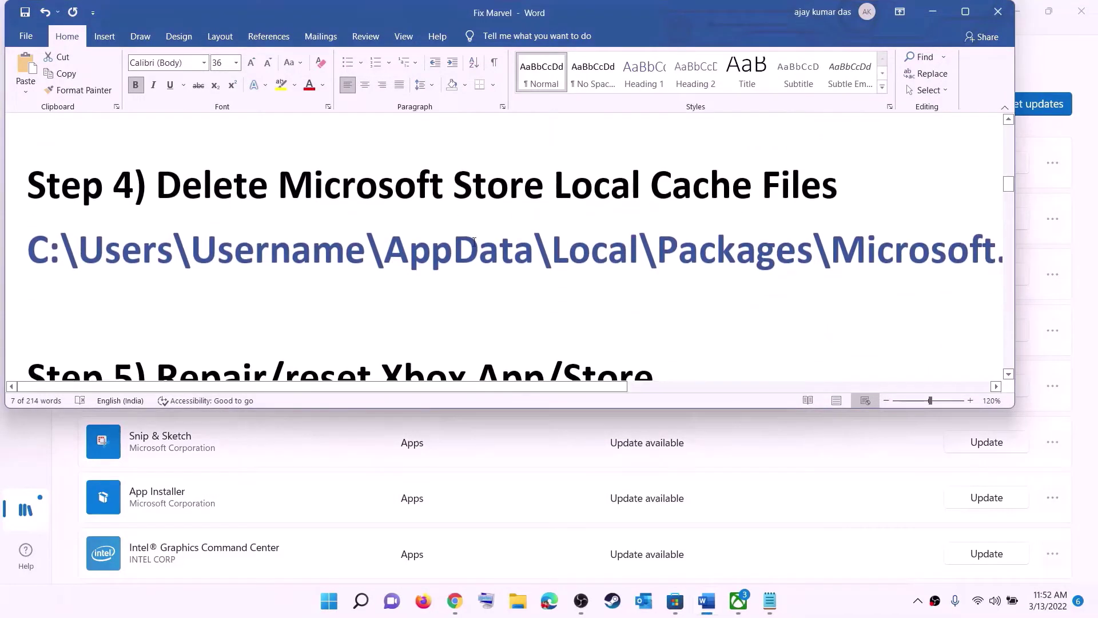
scroll(474, 241, up, 1)
triple_click(544, 294)
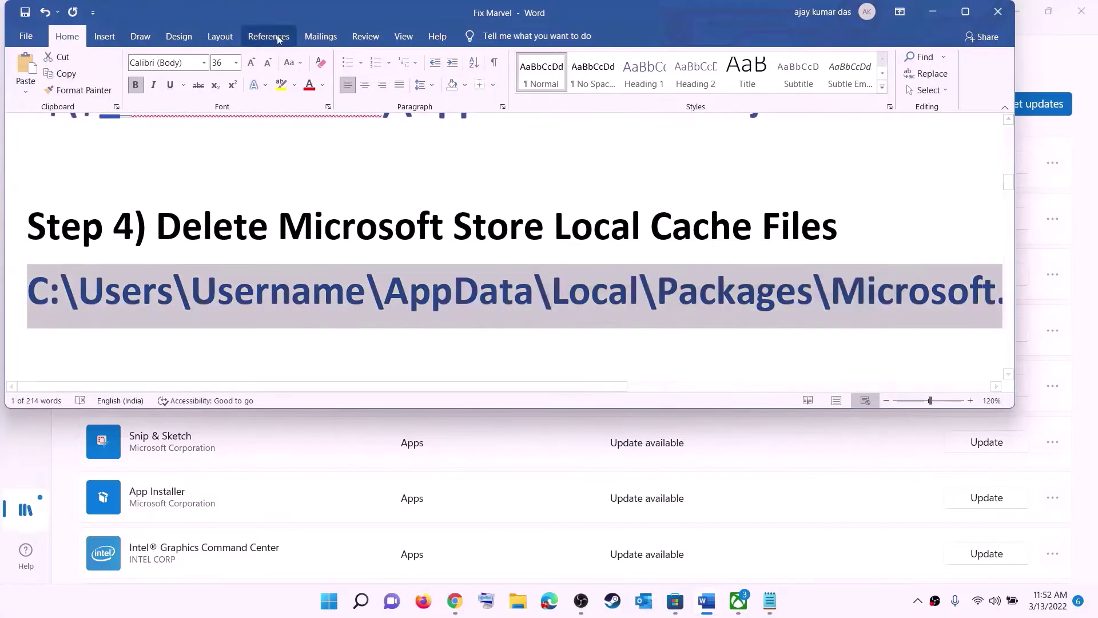
click(237, 63)
click(219, 146)
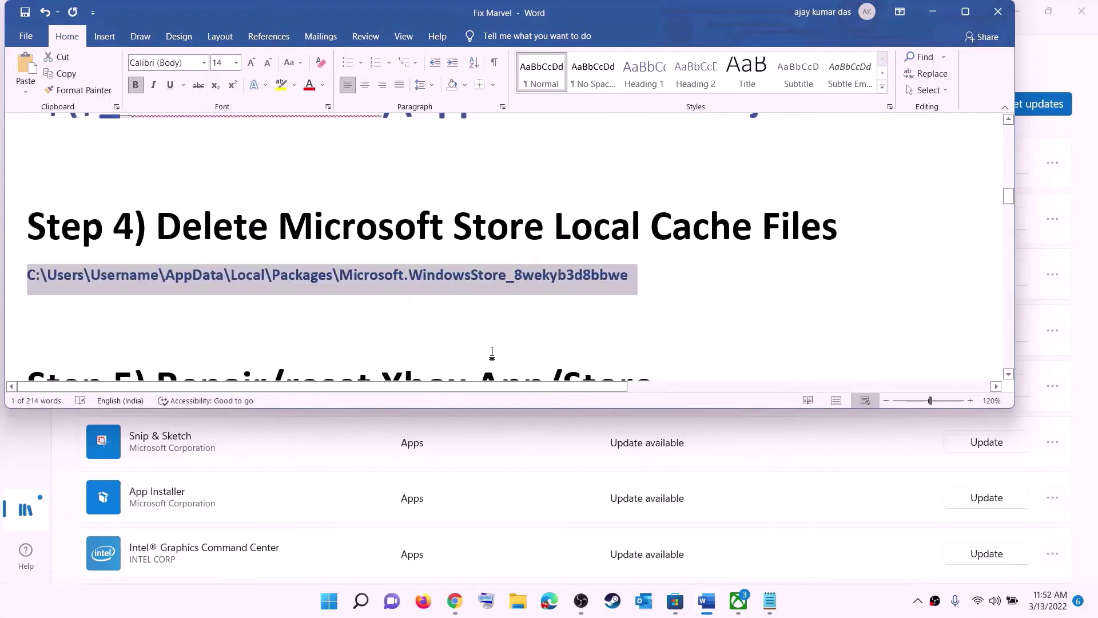
click(543, 275)
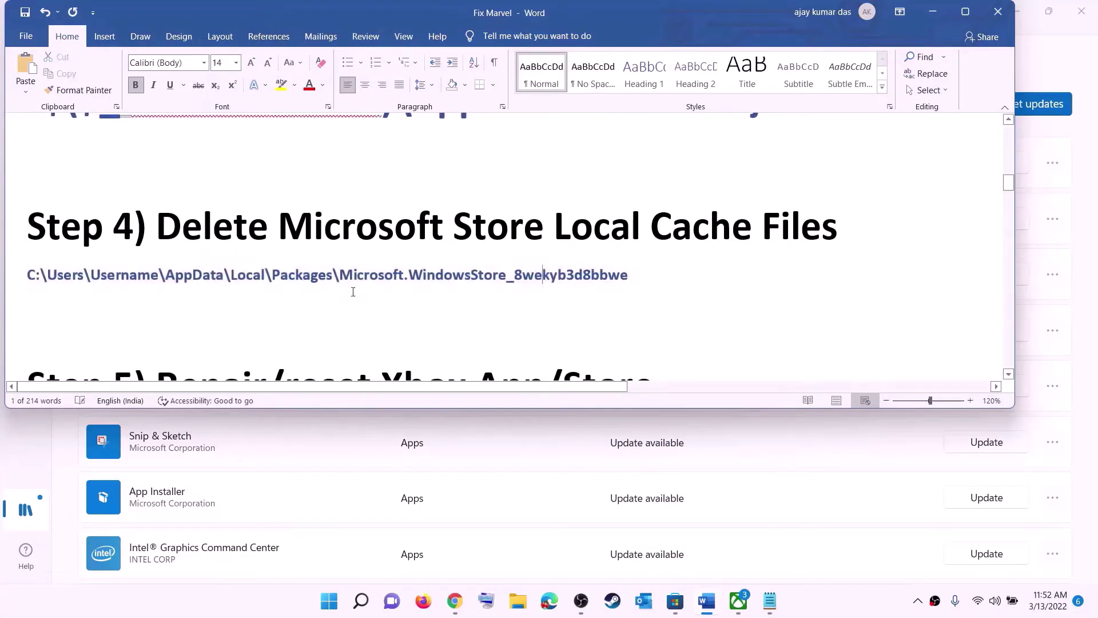
click(518, 601)
Browse from This PC to Windows (C:) › Users › the user's profile folder.
click(55, 287)
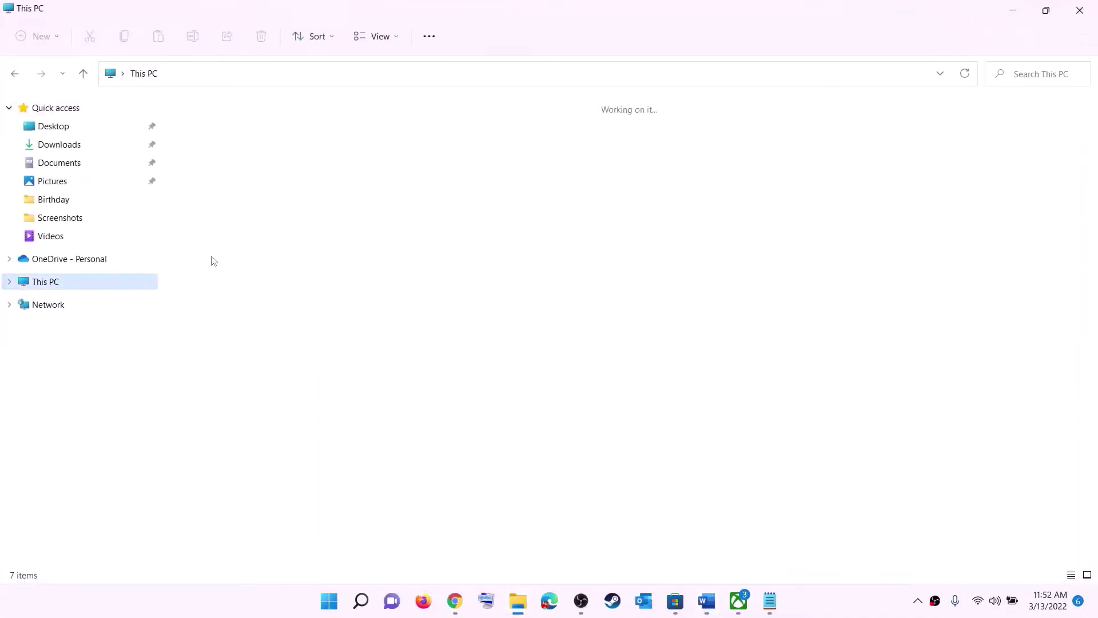
double_click(250, 239)
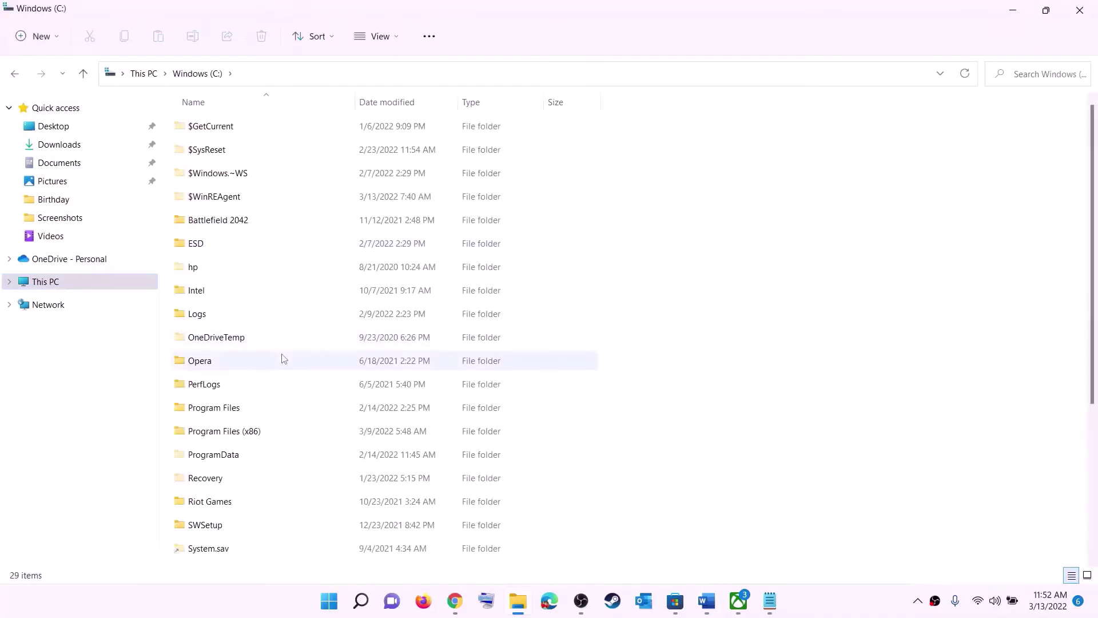
scroll(280, 360, down, 3)
click(194, 396)
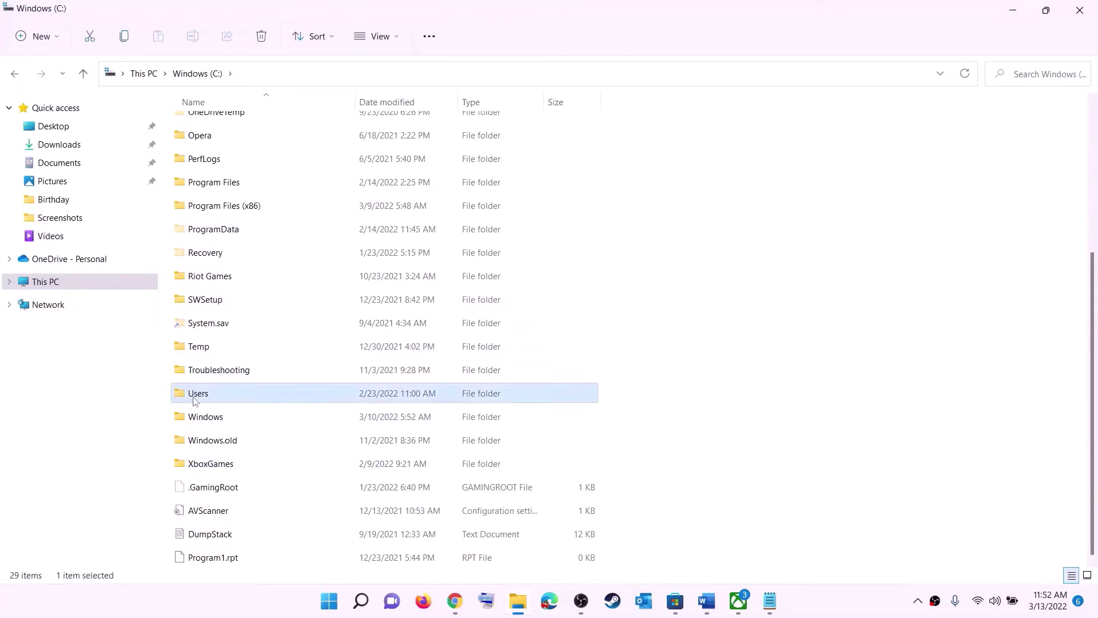
double_click(235, 393)
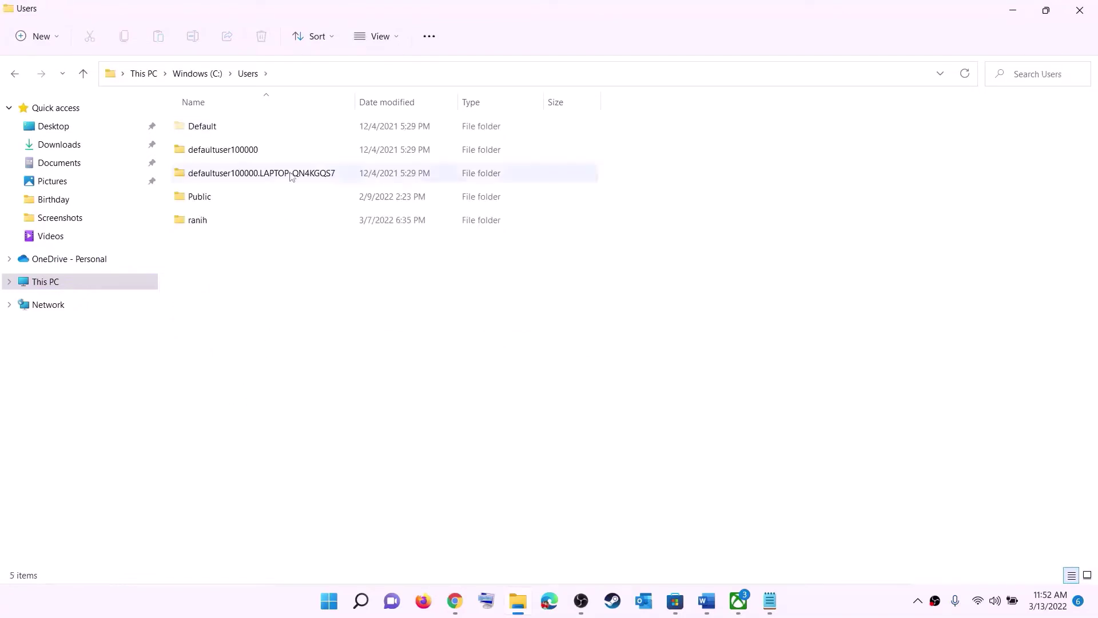
double_click(204, 223)
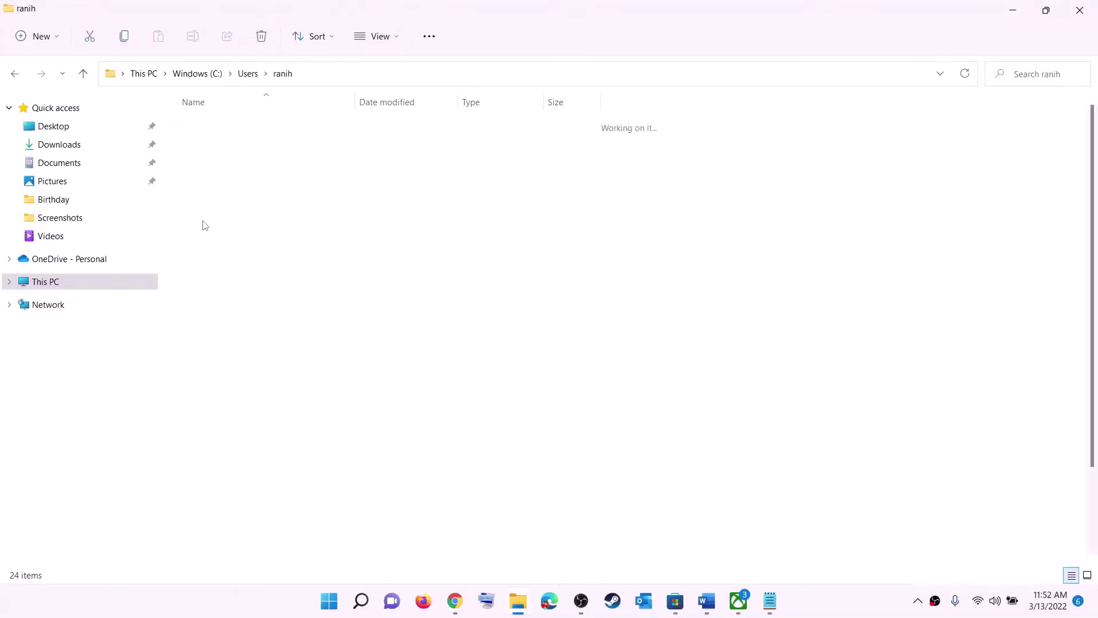
Select the AppData folder, leaving the folder view options unchanged.
click(193, 267)
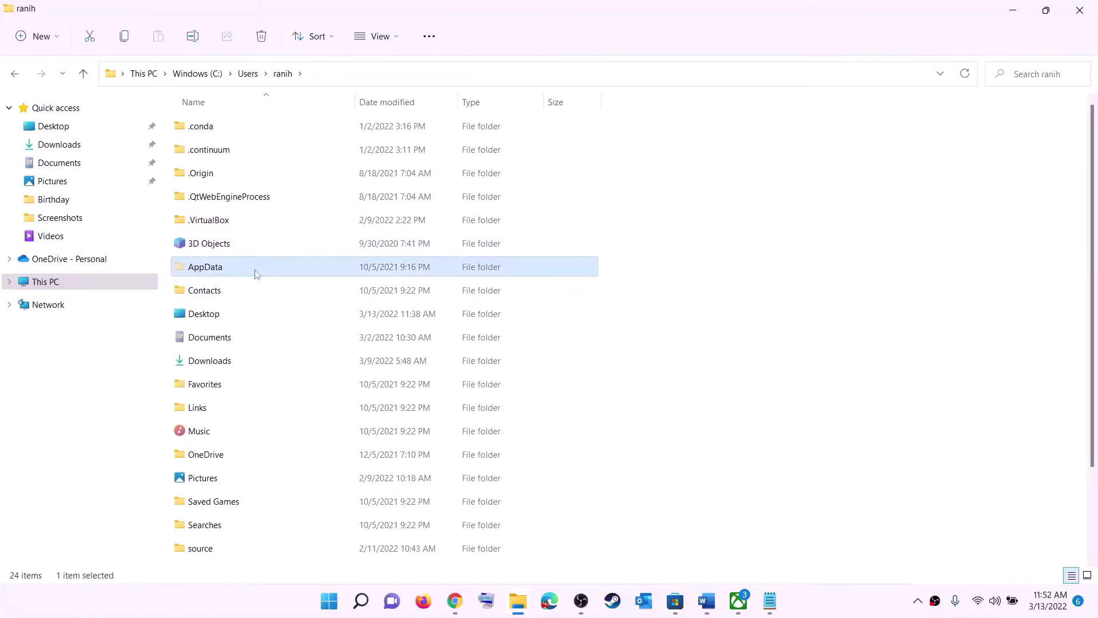
click(399, 40)
mouse_move(371, 279)
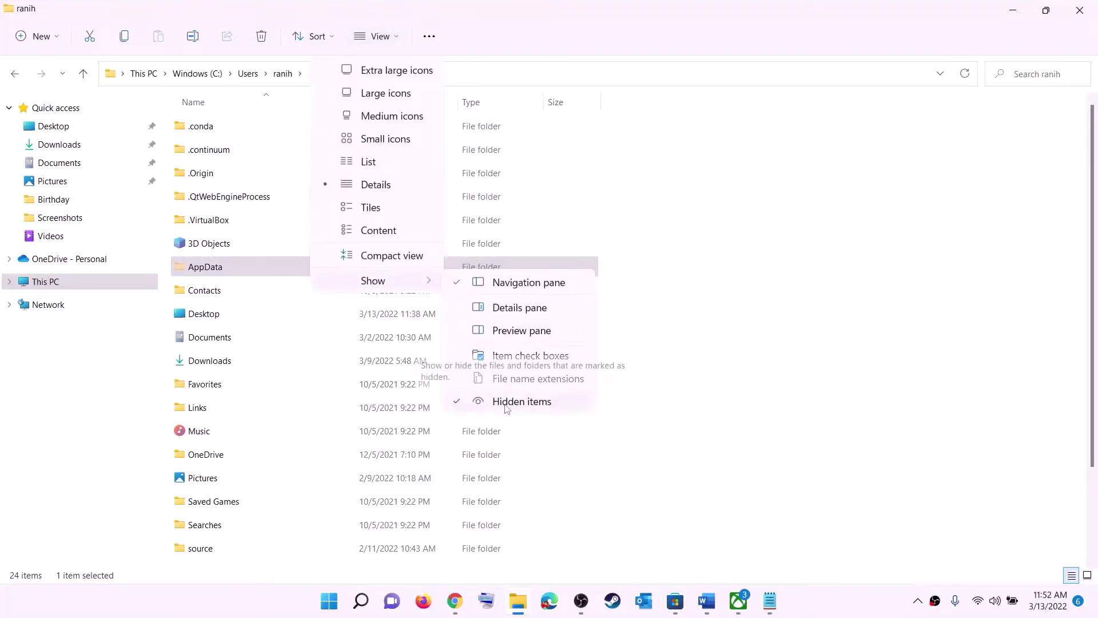
click(226, 266)
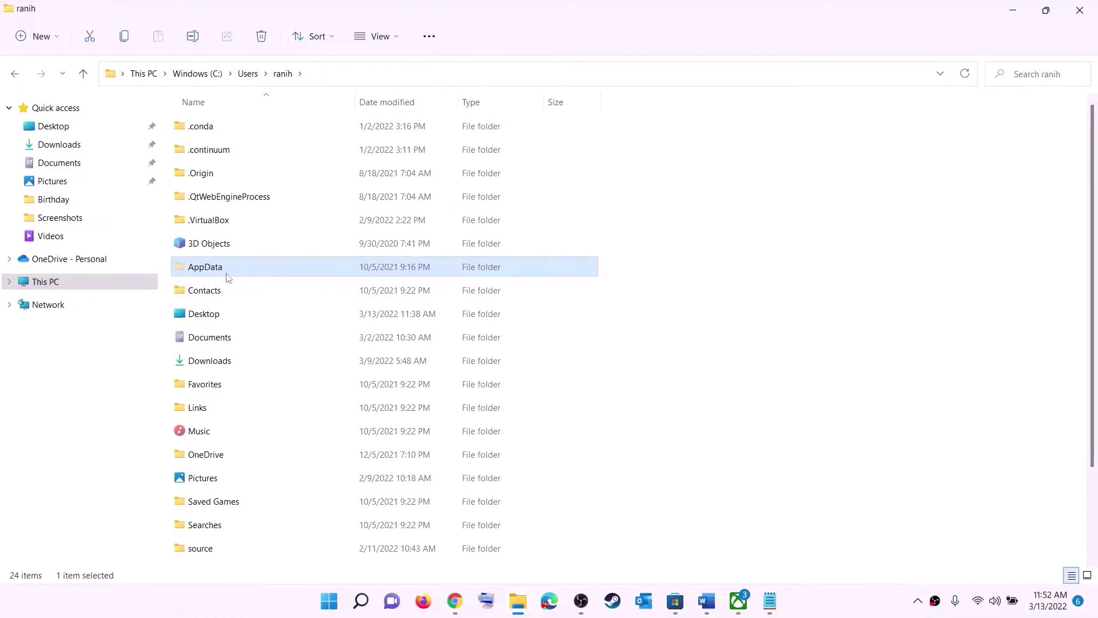
click(213, 268)
key(Escape)
Go into AppData › Local › Packages.
double_click(250, 271)
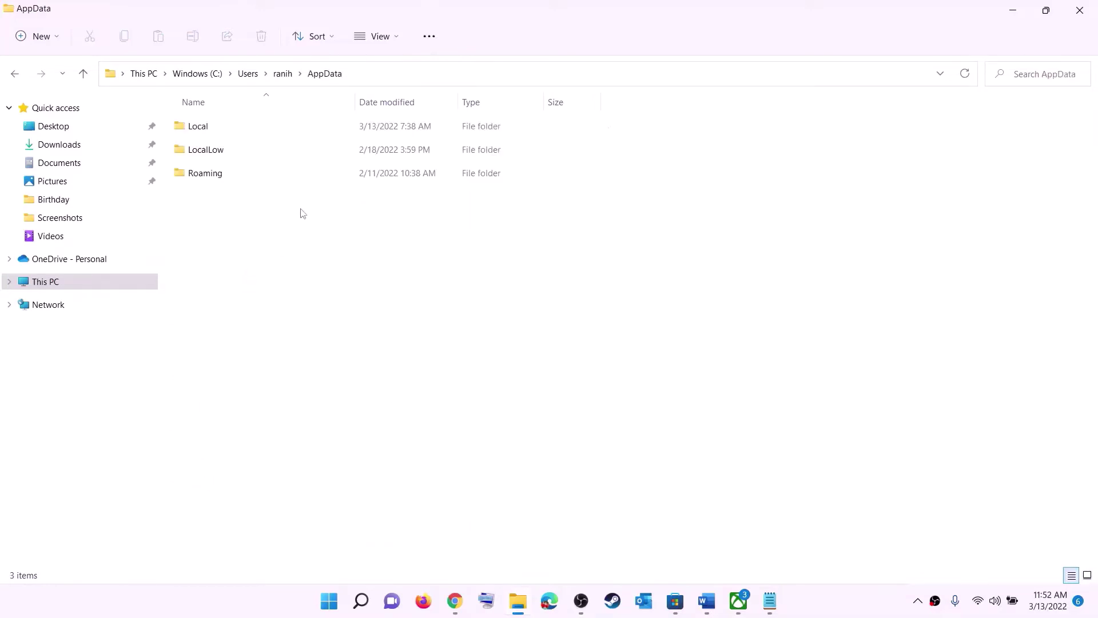
click(210, 127)
double_click(223, 127)
click(250, 270)
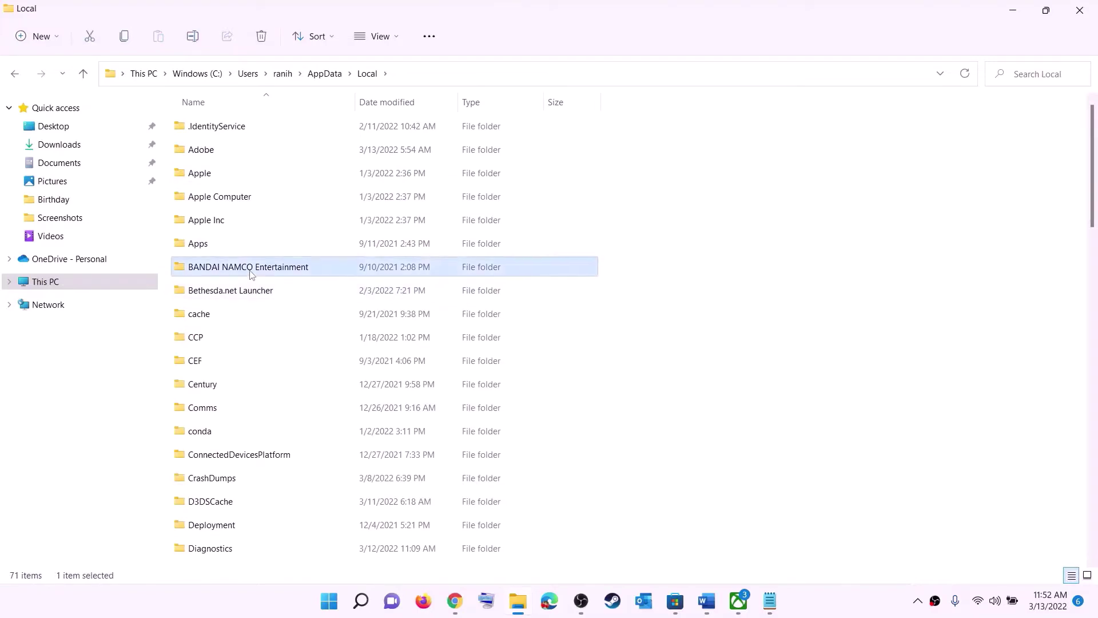
key(p)
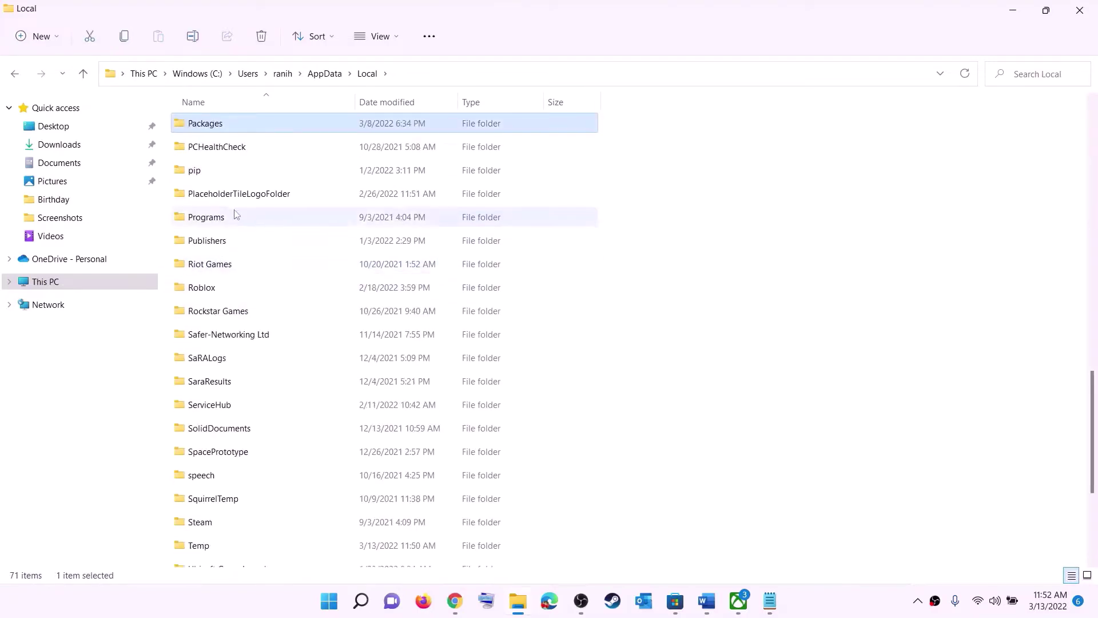
click(234, 130)
double_click(255, 123)
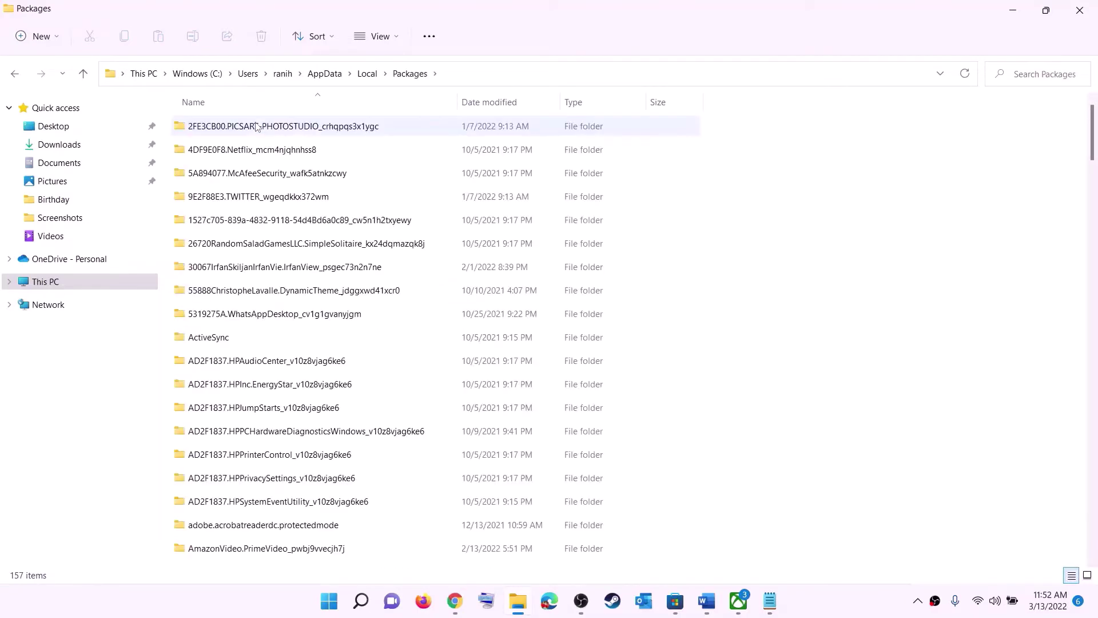
Open the Microsoft.WindowsStore_8wekyb3d8bbwe package folder and delete its LocalCache folder.
scroll(324, 372, down, 13)
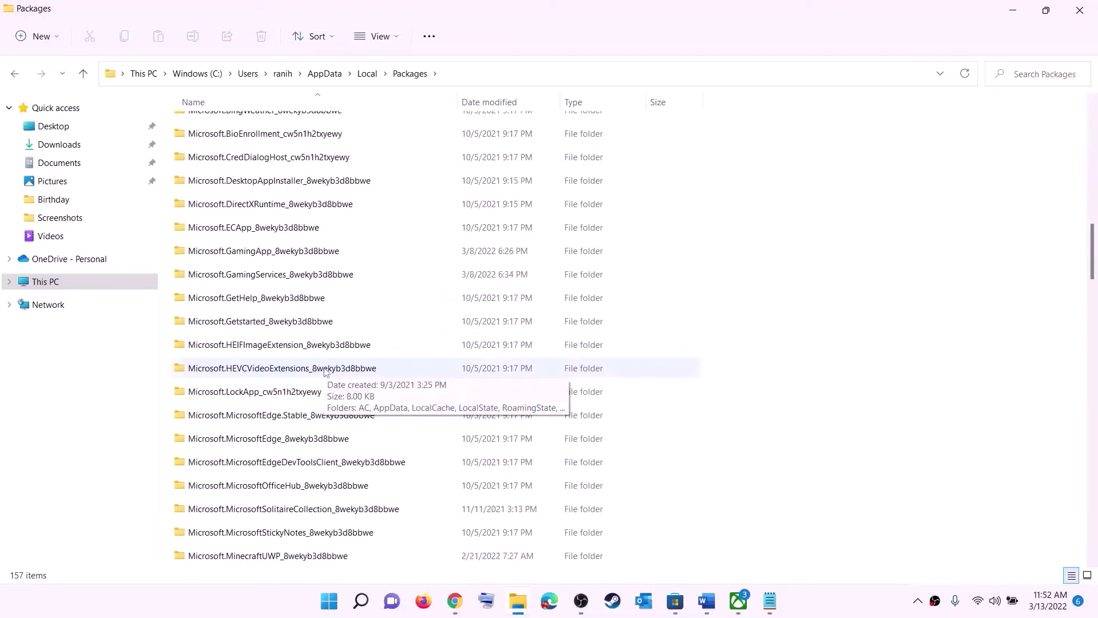
scroll(324, 372, down, 16)
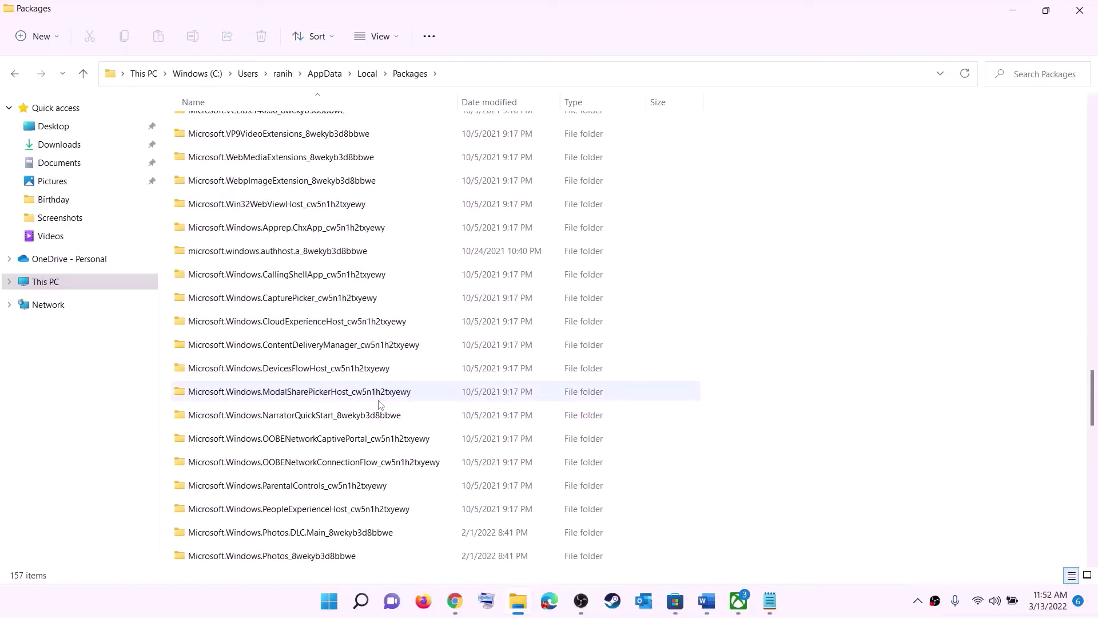
scroll(381, 403, down, 6)
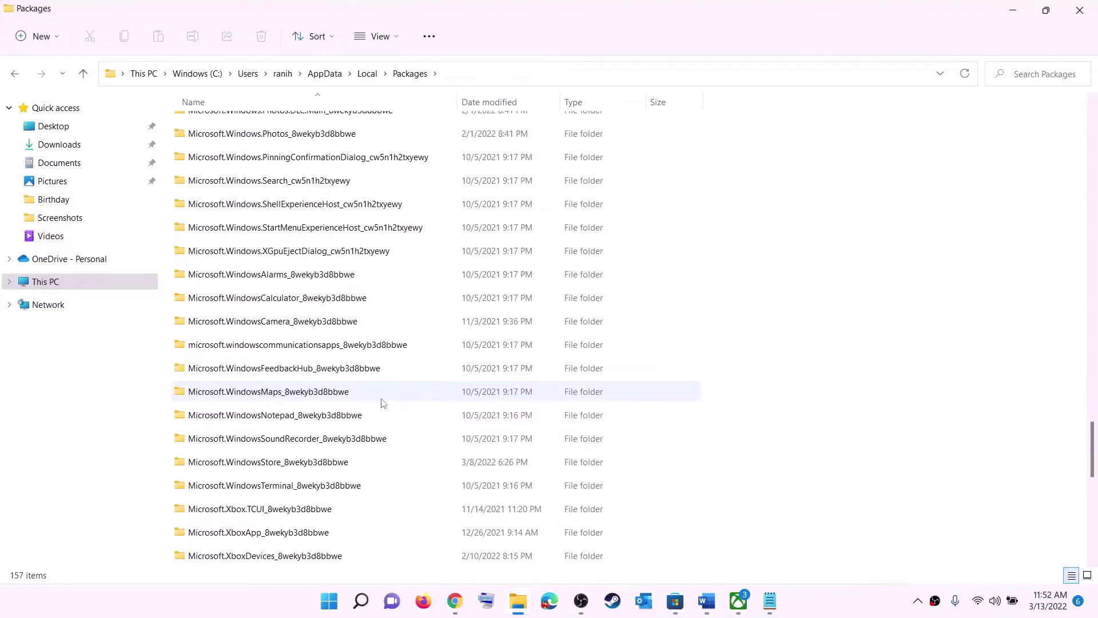
click(309, 461)
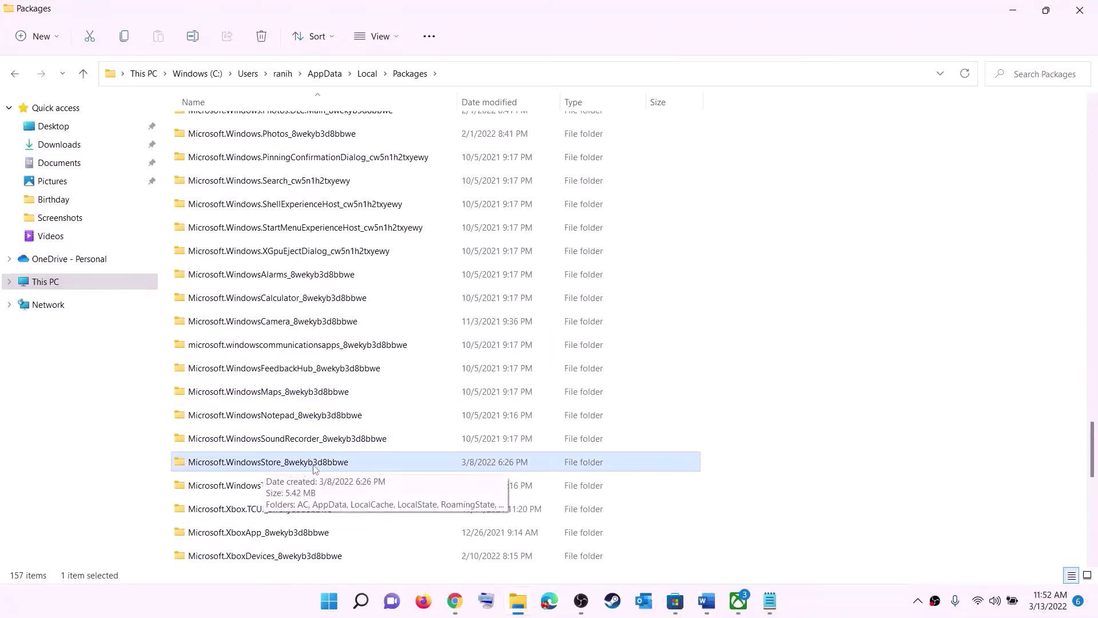
click(223, 465)
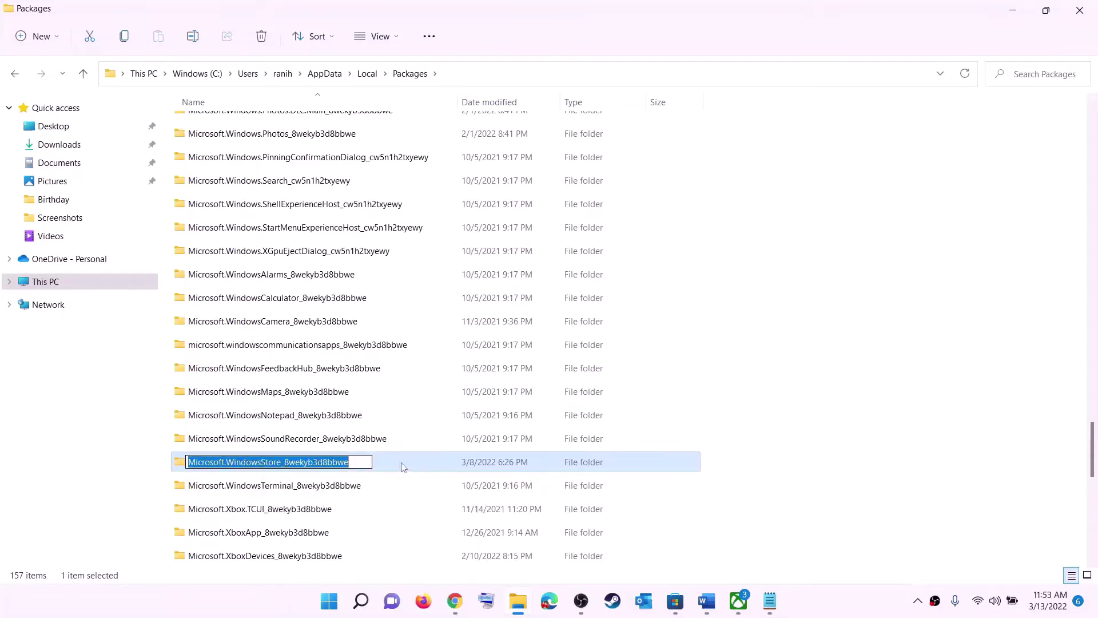
click(403, 464)
click(309, 461)
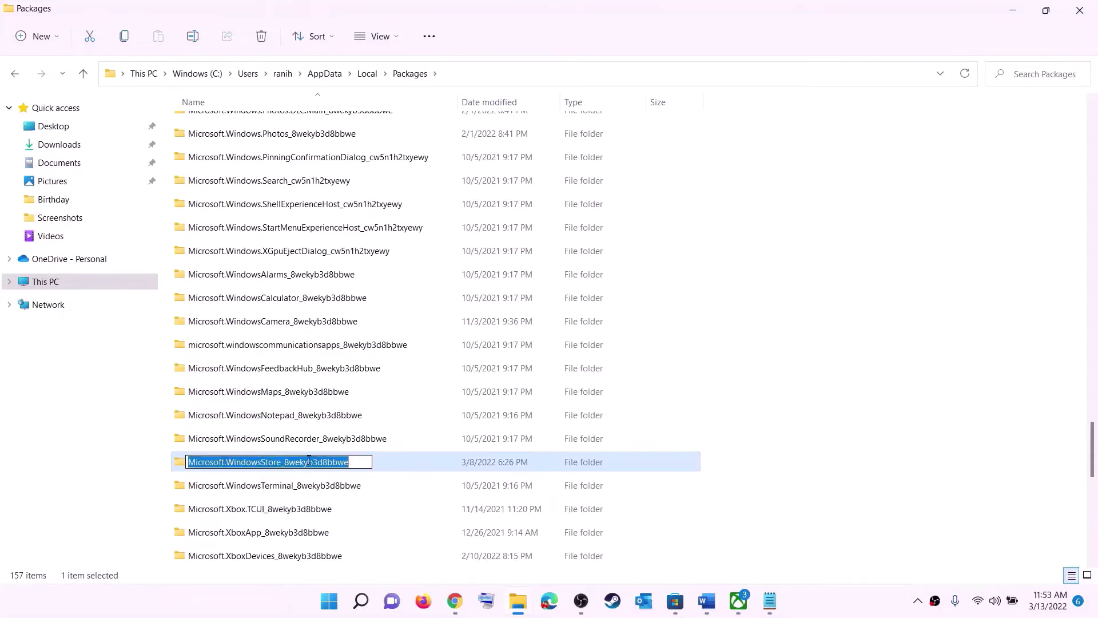
double_click(387, 465)
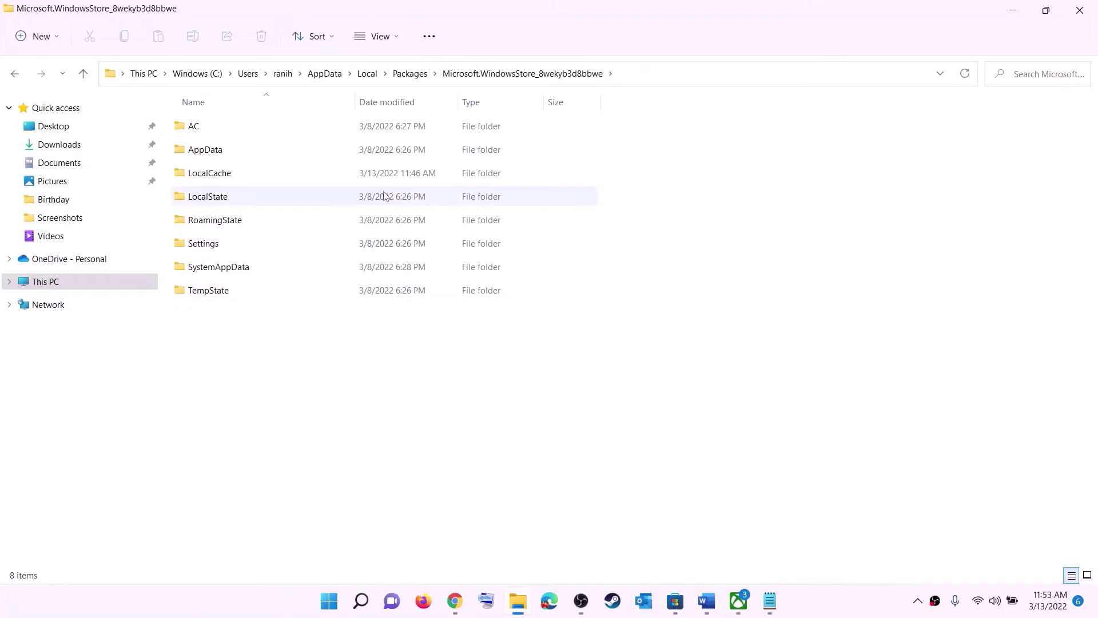
click(232, 177)
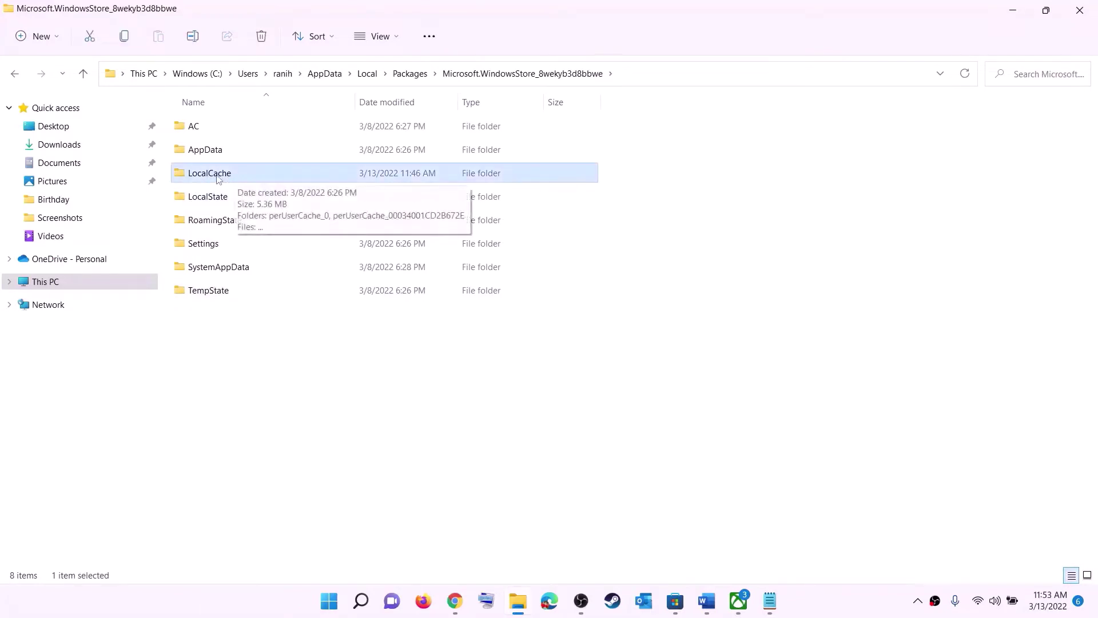
right_click(232, 178)
click(322, 192)
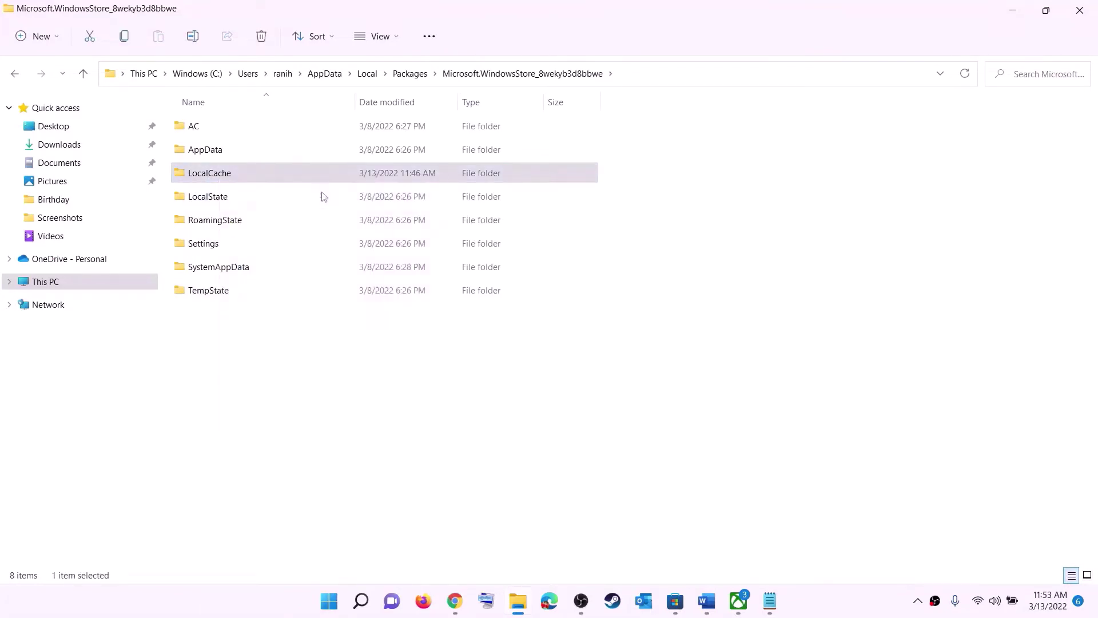
Review the Step 5 reset instructions in the Word guide.
click(342, 603)
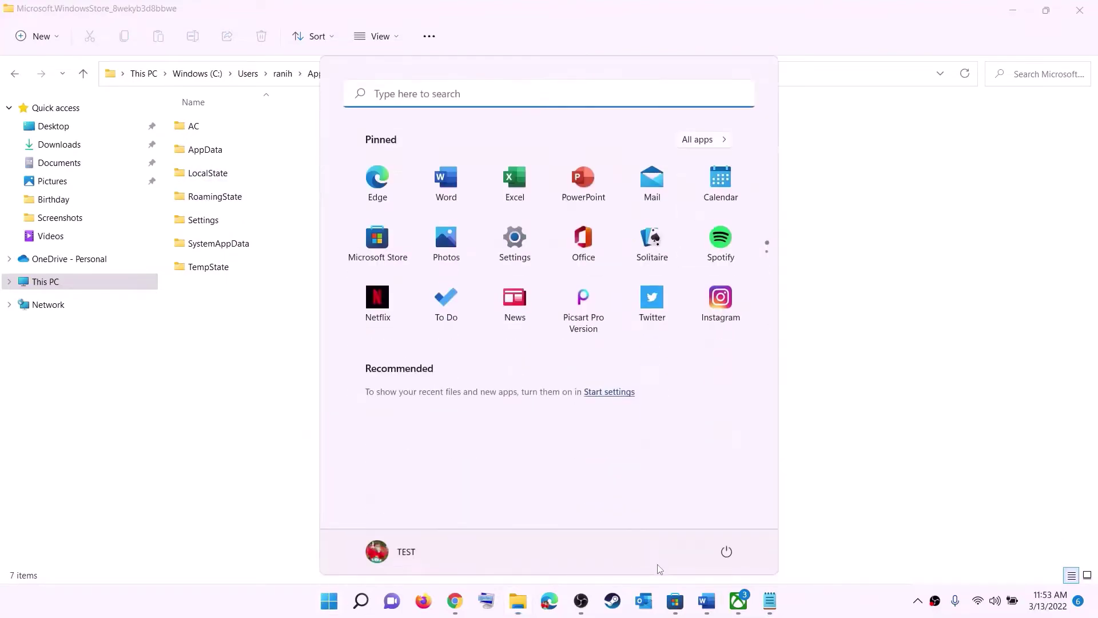
click(726, 552)
key(Escape)
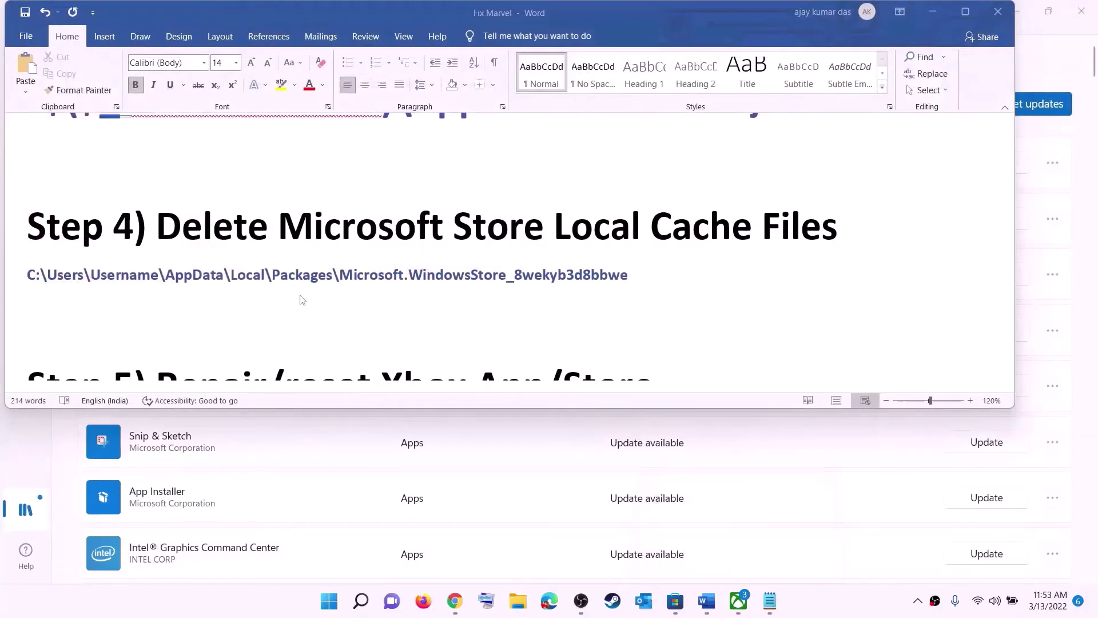
scroll(333, 309, down, 3)
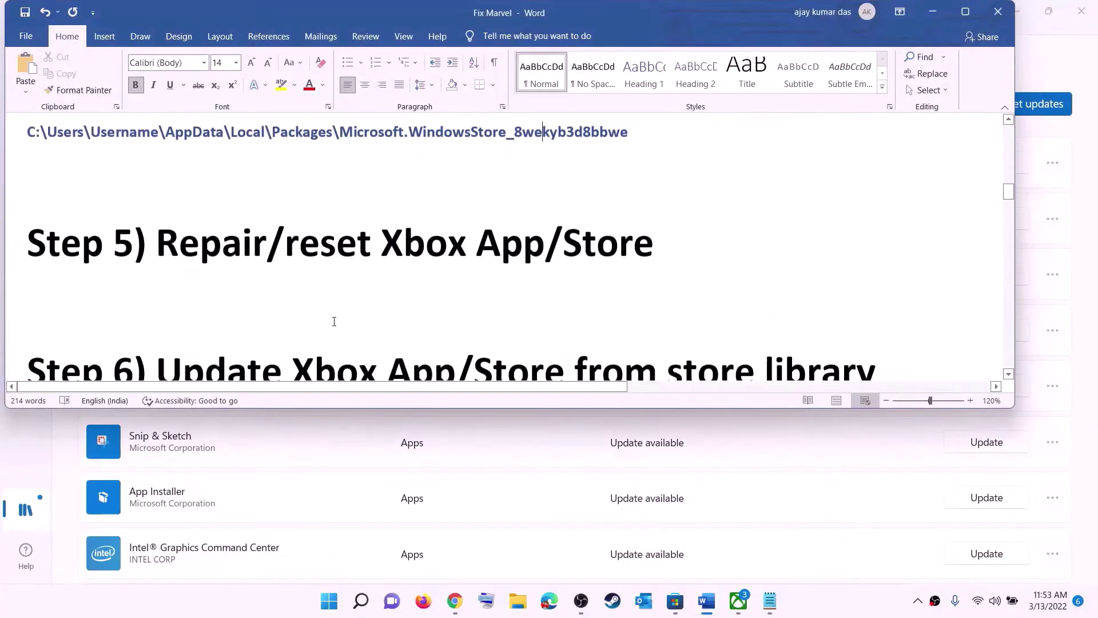
scroll(321, 312, up, 2)
drag(266, 317, 675, 309)
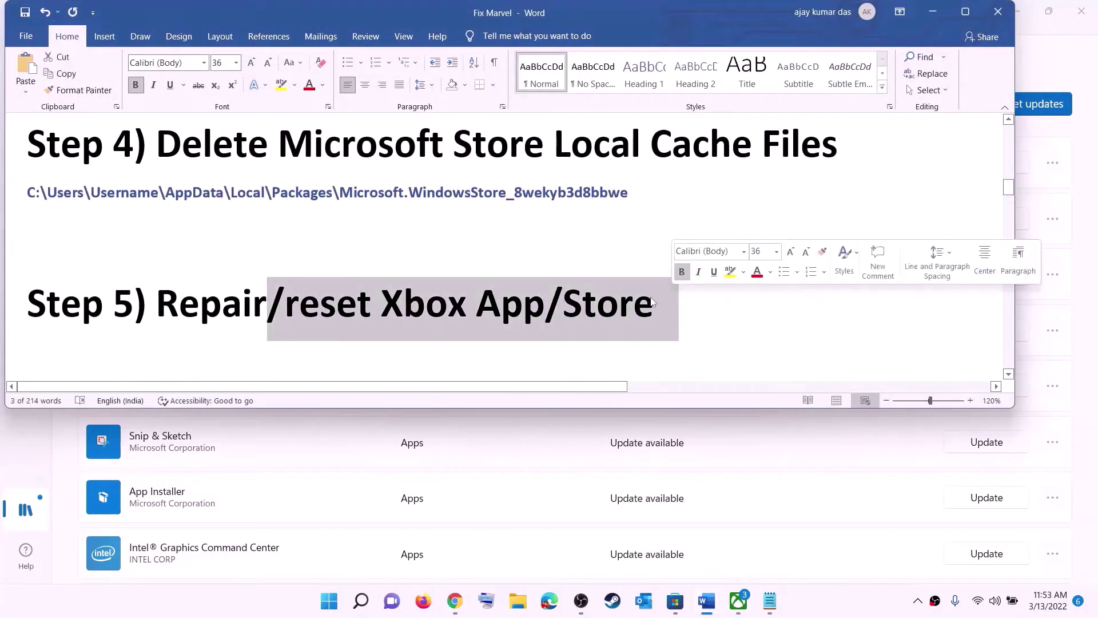
Open the Xbox app's App settings from Start search, repair it, then confirm a reset.
click(327, 603)
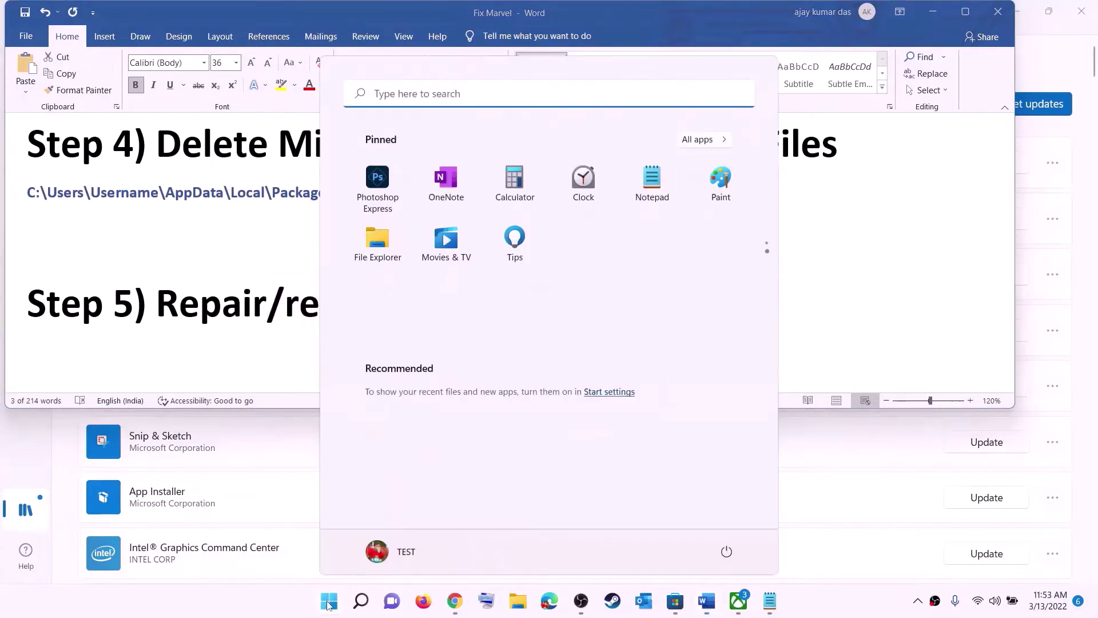
text(xbox)
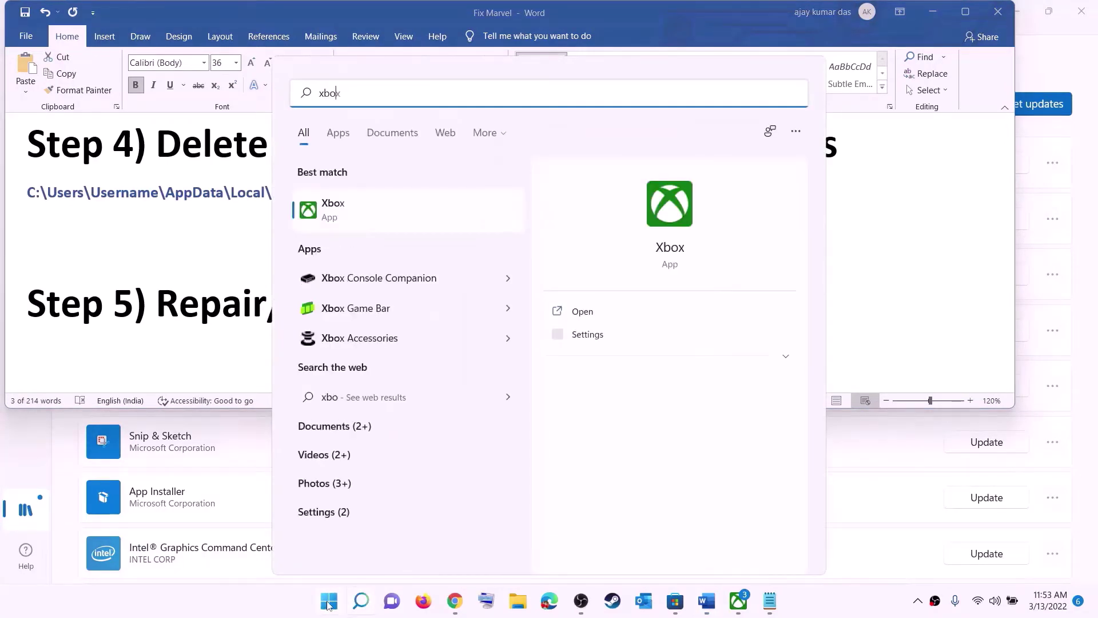
right_click(342, 211)
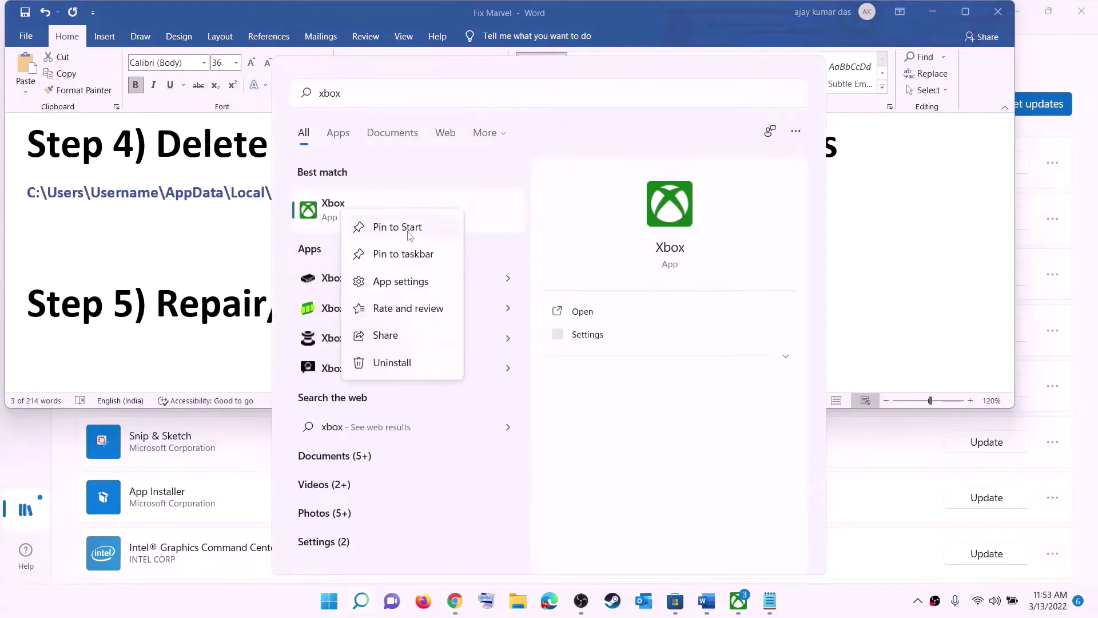
click(407, 286)
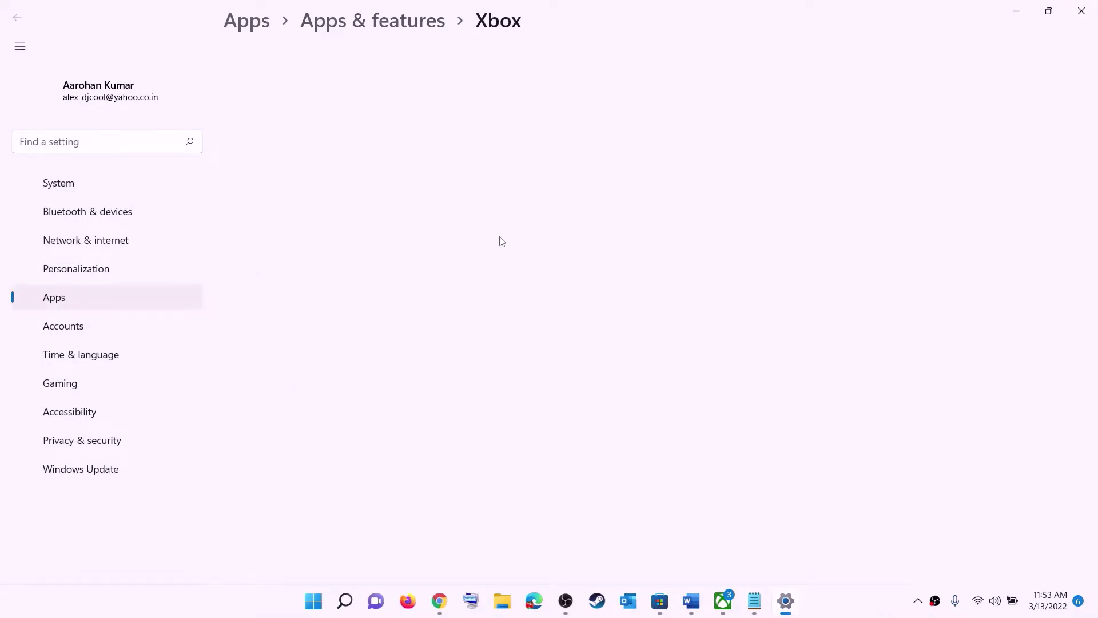
scroll(467, 305, down, 10)
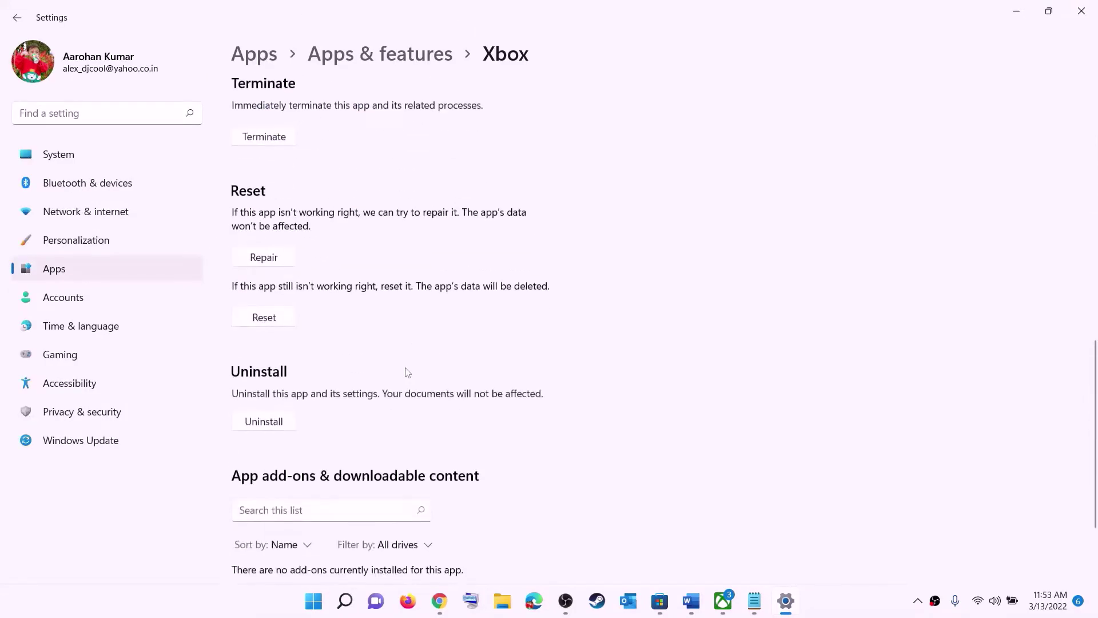
click(267, 248)
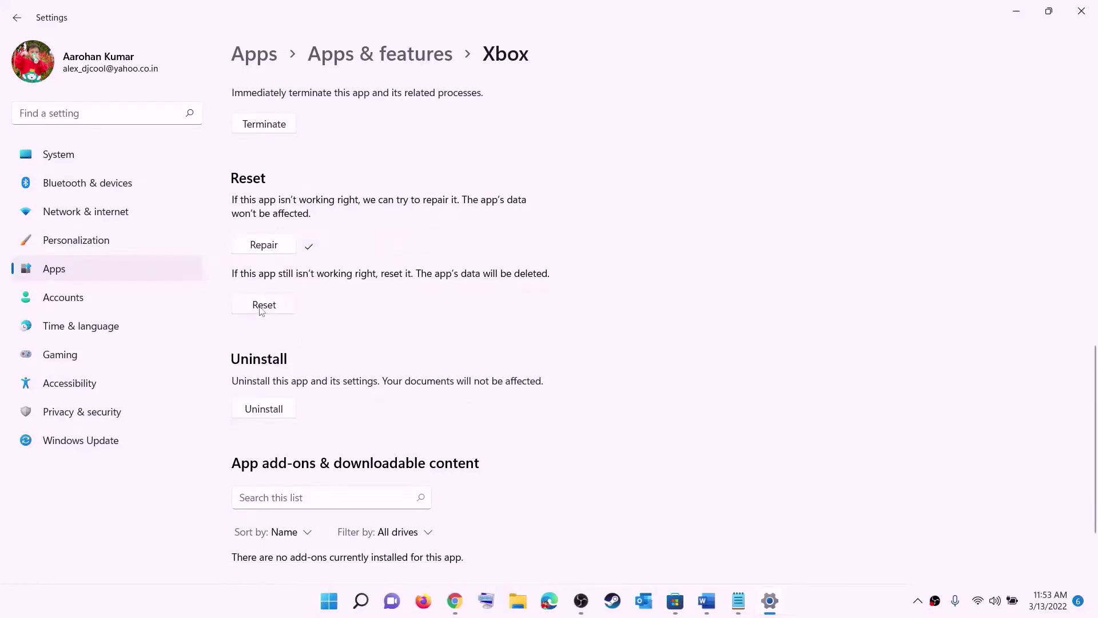
click(261, 309)
click(336, 272)
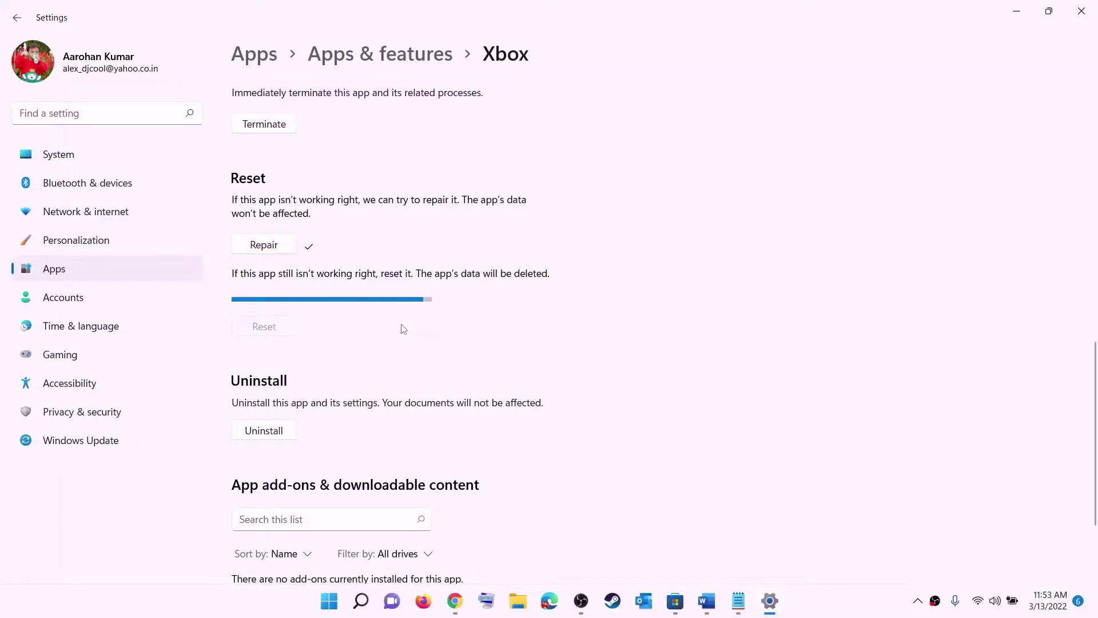
Open Microsoft Store's App settings via Start search 'store', run Repair, then confirm Reset.
click(327, 608)
text(s)
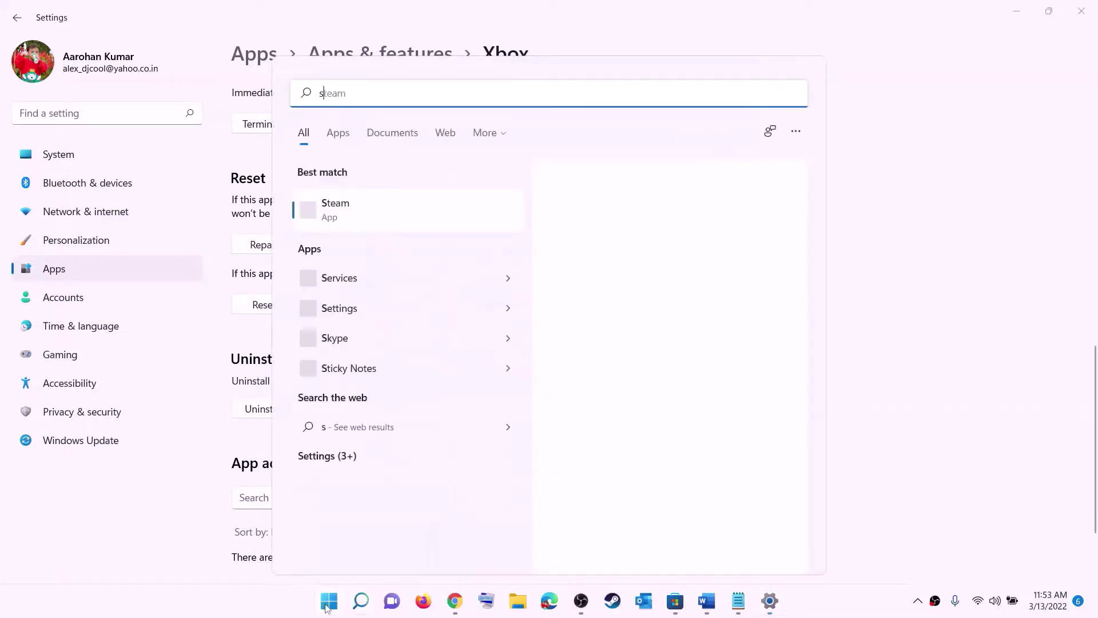
text(tore)
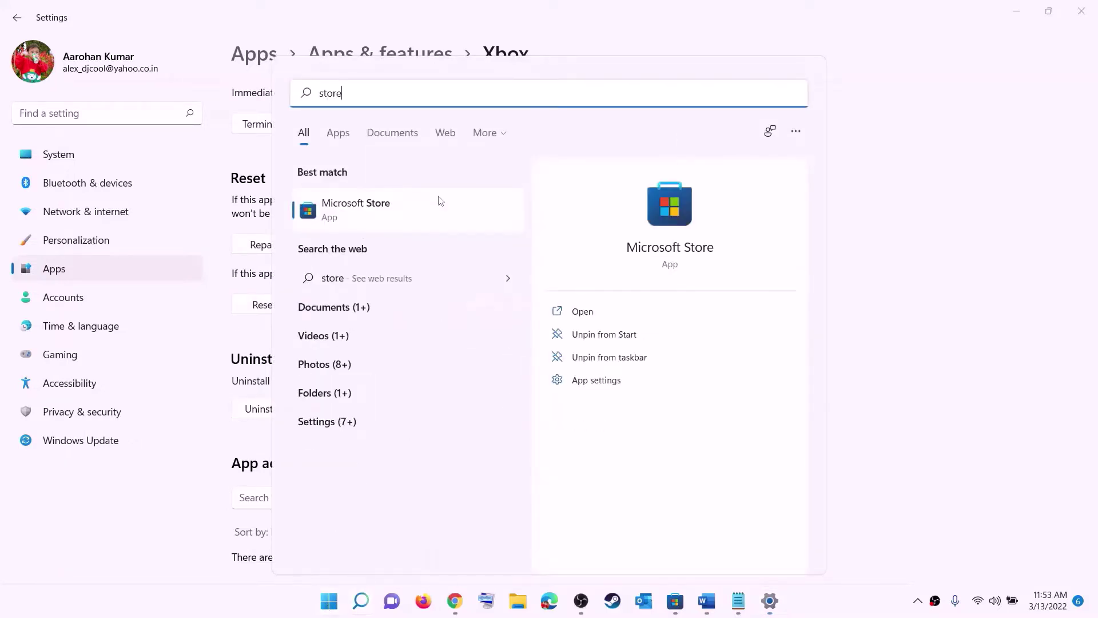
right_click(356, 220)
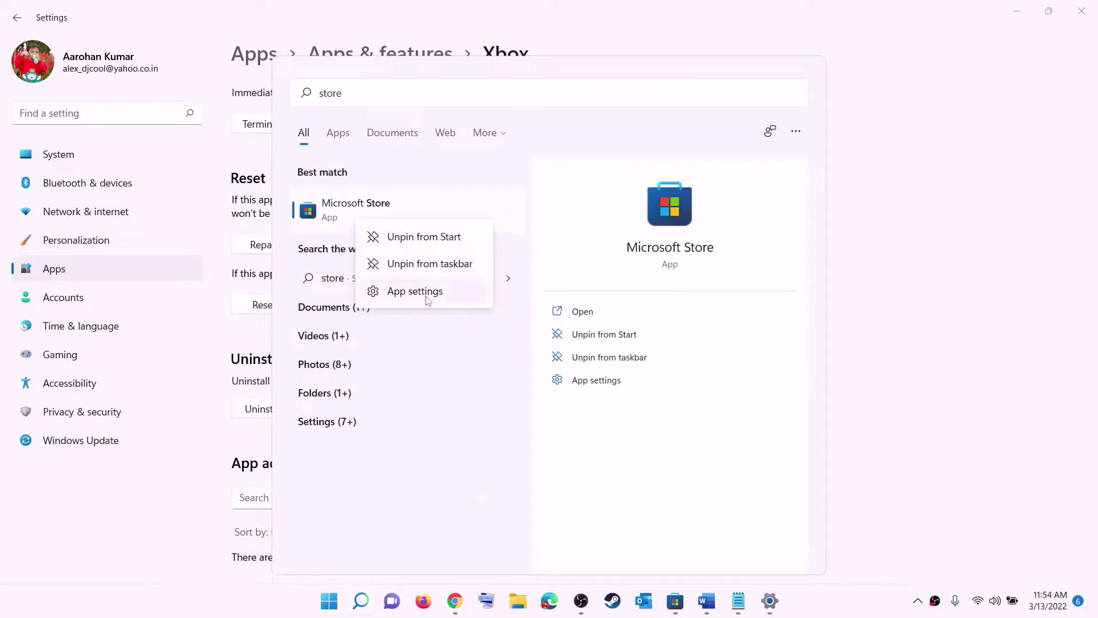
click(426, 291)
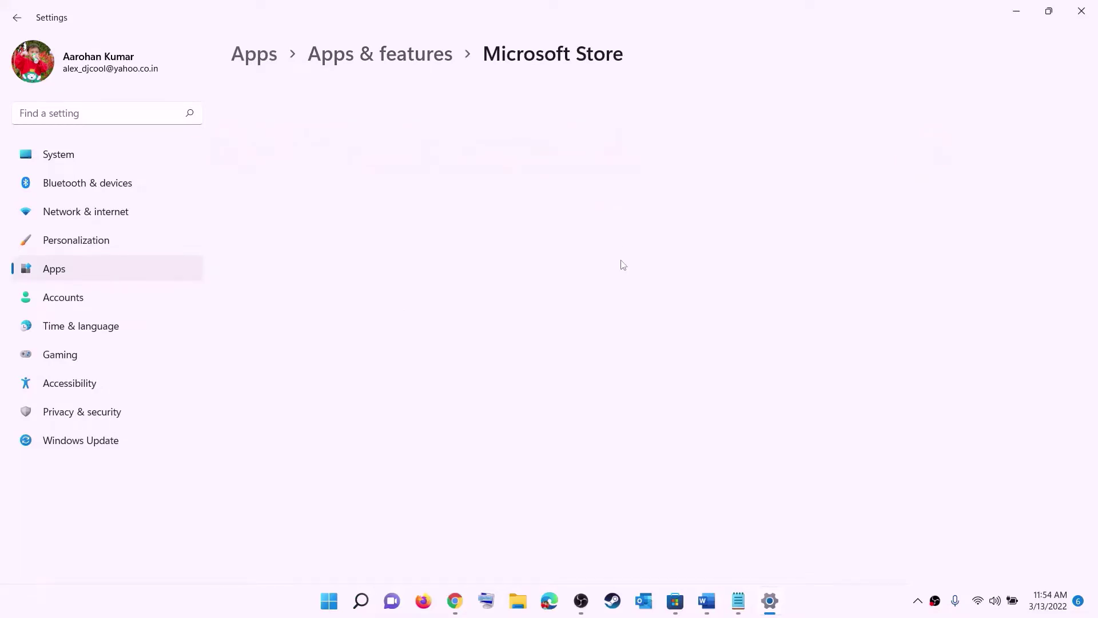
scroll(340, 409, down, 10)
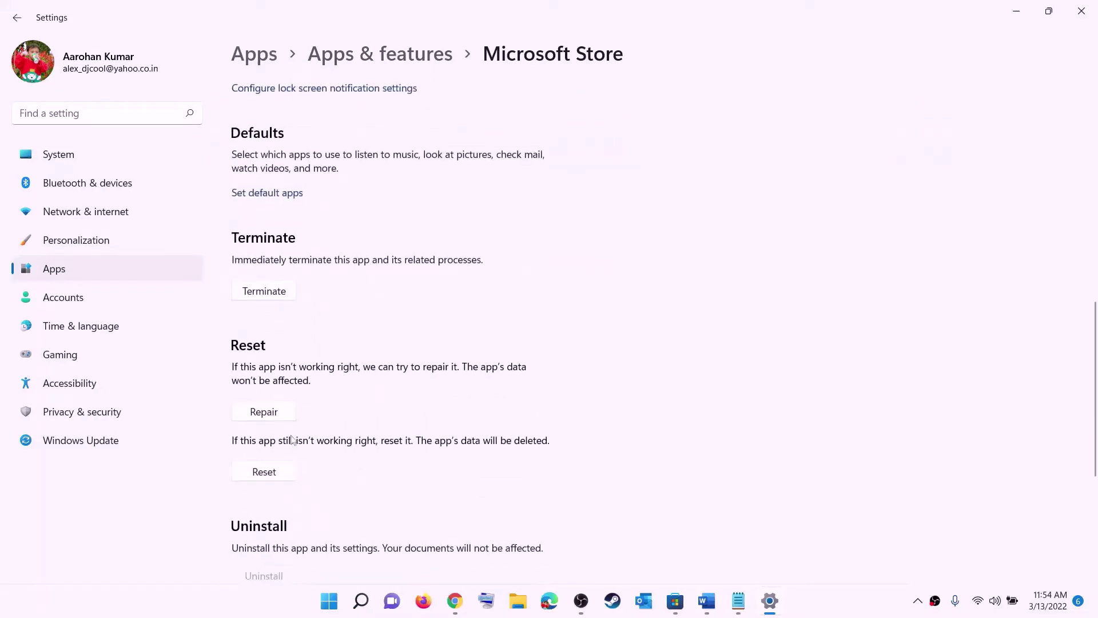
click(270, 413)
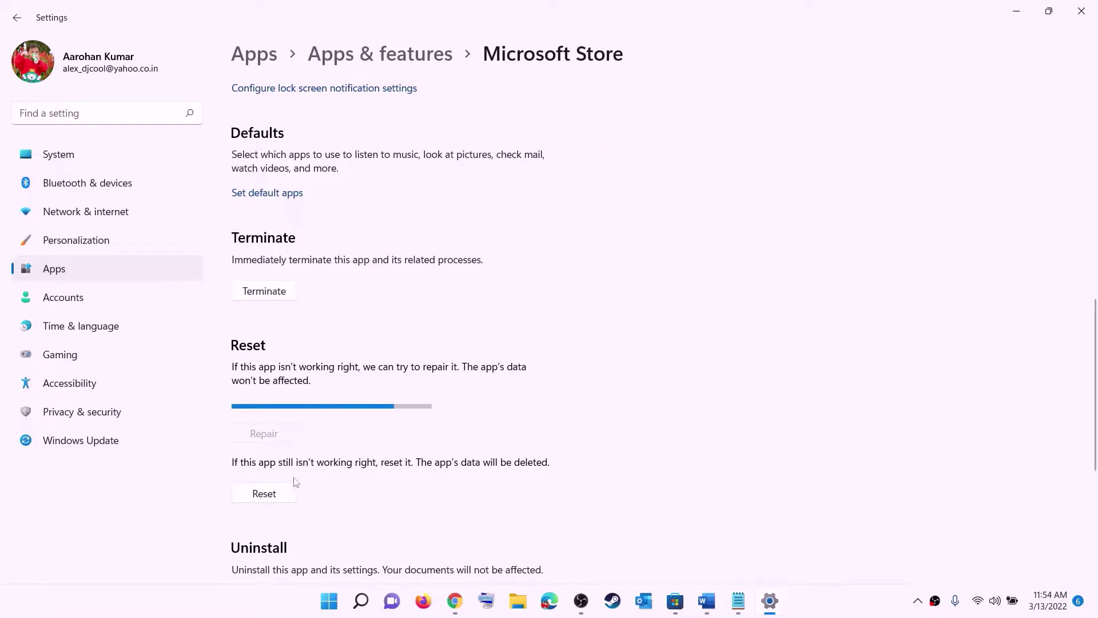
click(271, 496)
click(327, 457)
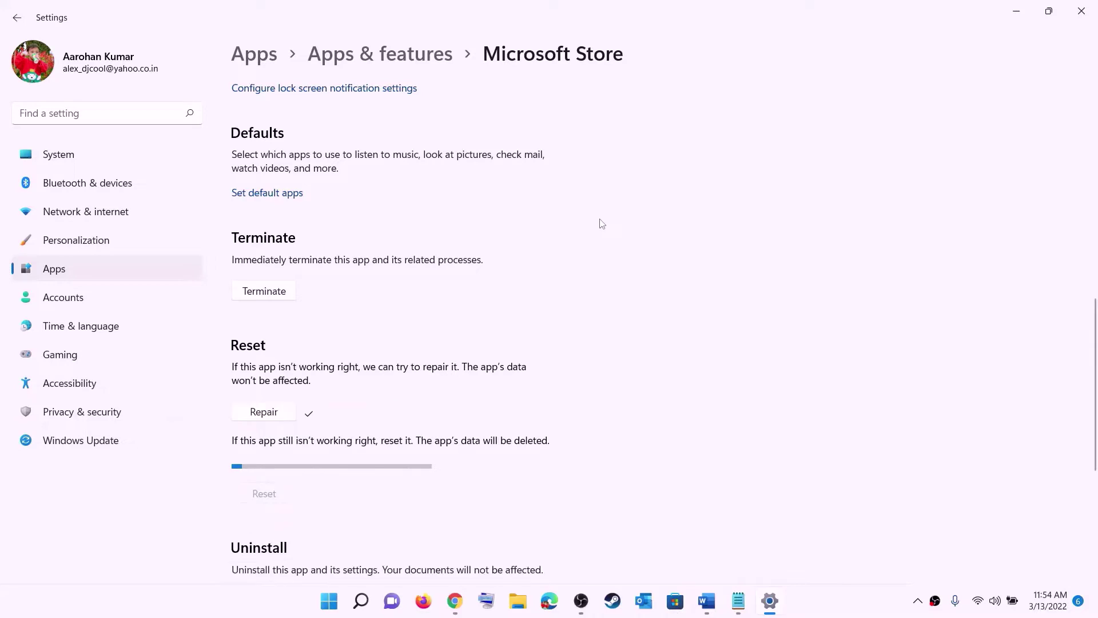
Read Step 6 in the guide: update Xbox App/Store from the store library.
click(708, 608)
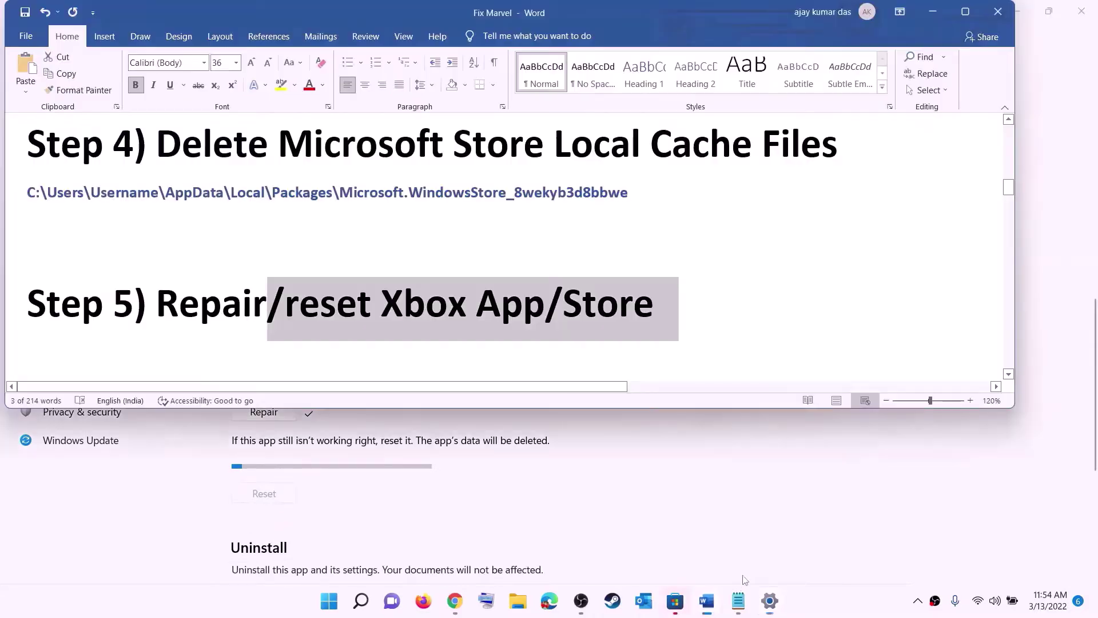
scroll(191, 301, down, 3)
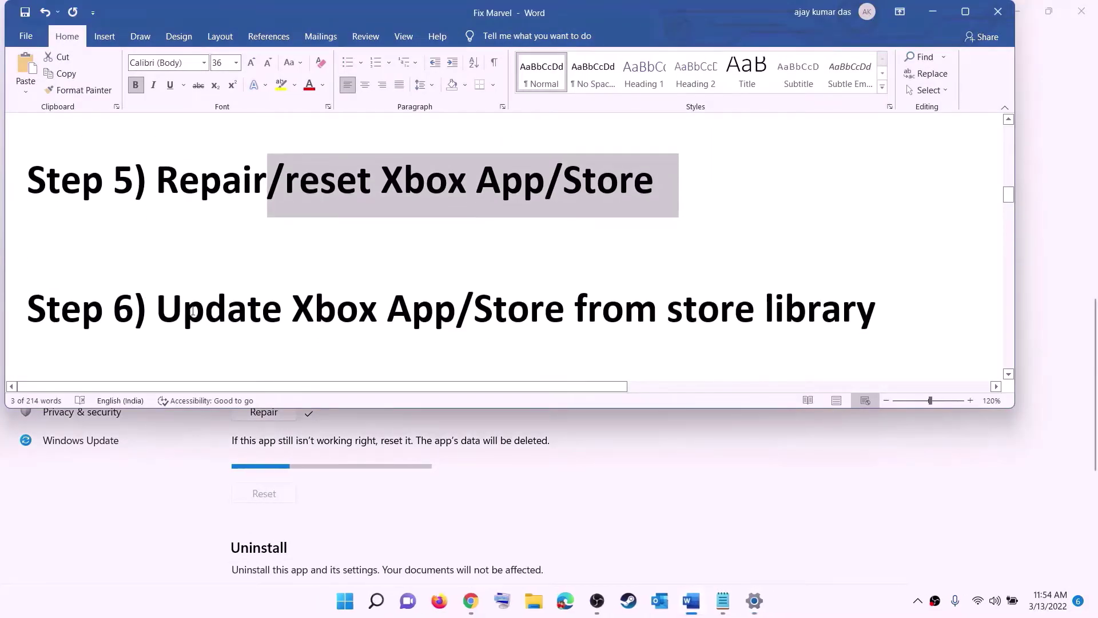
drag(191, 302, 873, 296)
click(735, 287)
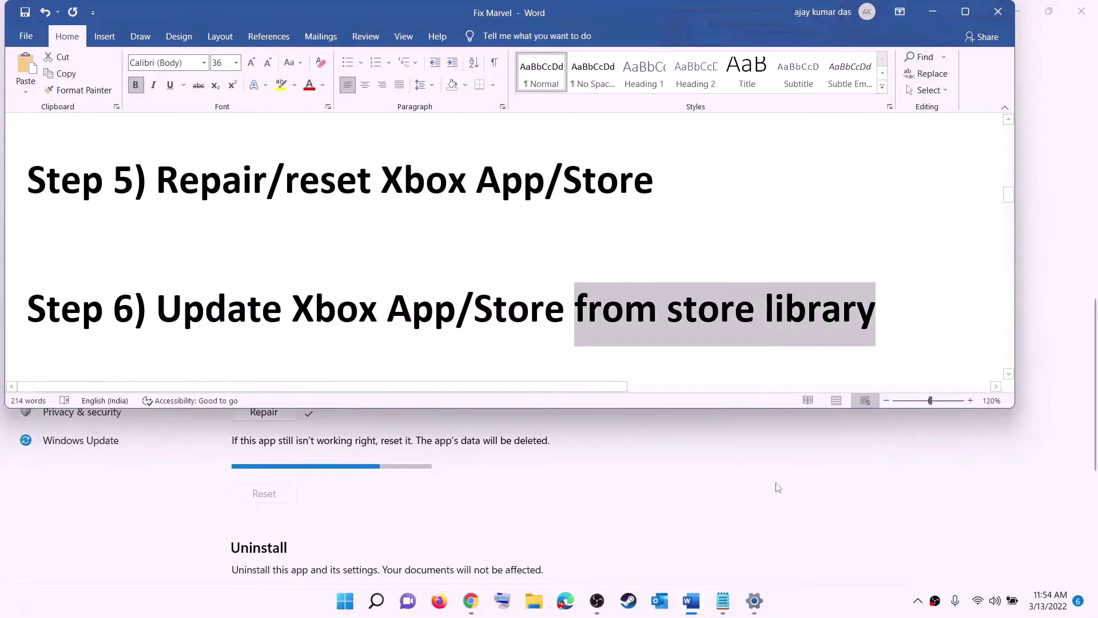
Launch Microsoft Store maximized, run Get updates in Library, then minimize it.
click(345, 602)
text(store)
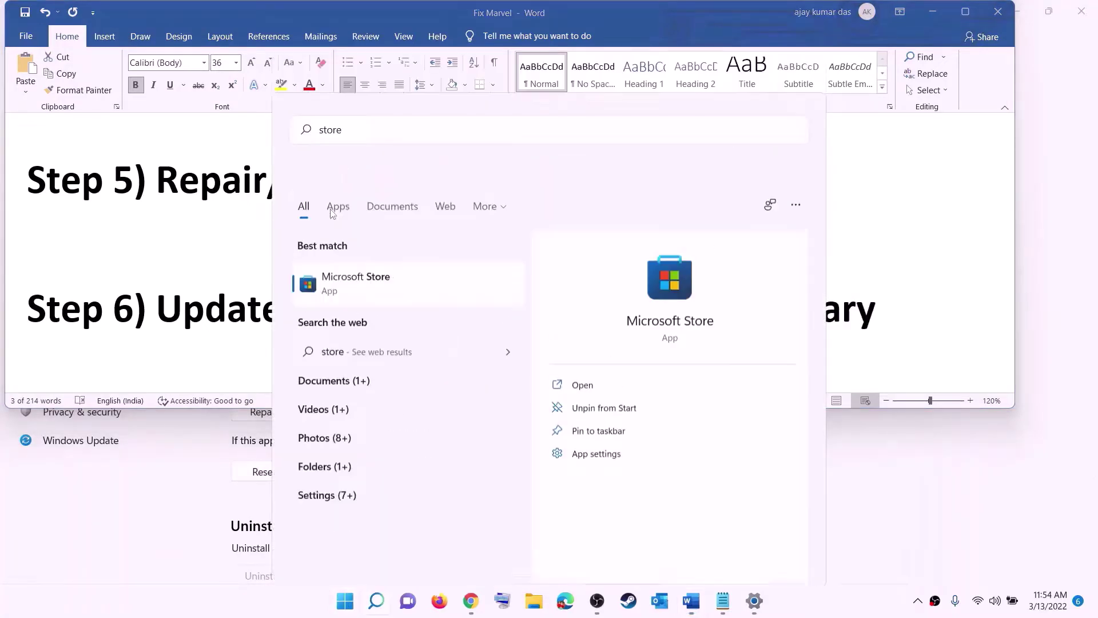
key(Return)
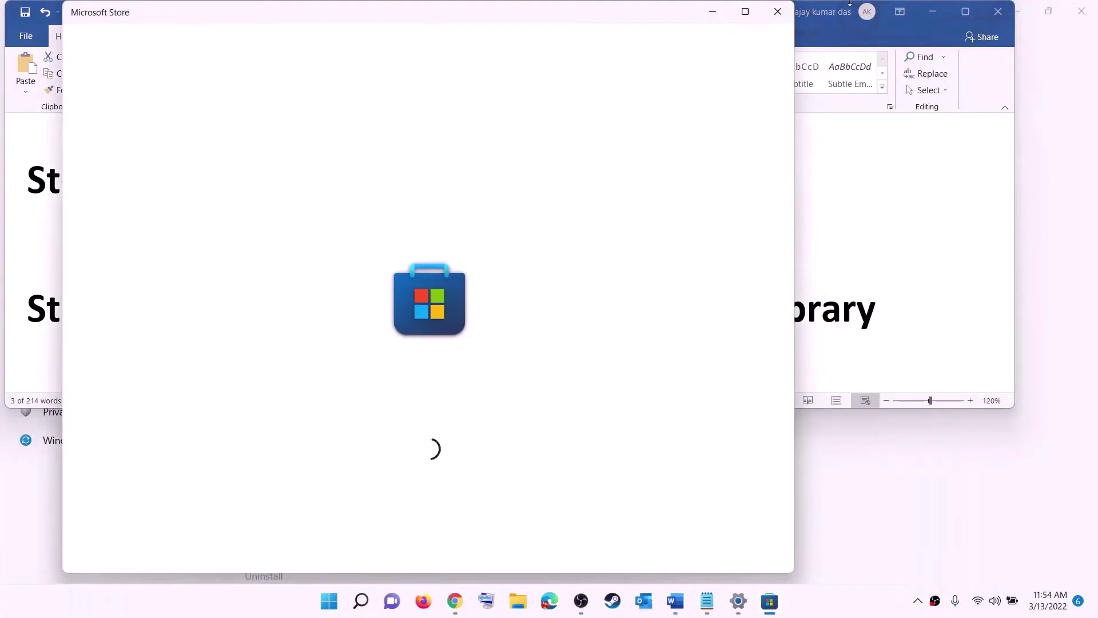
click(745, 11)
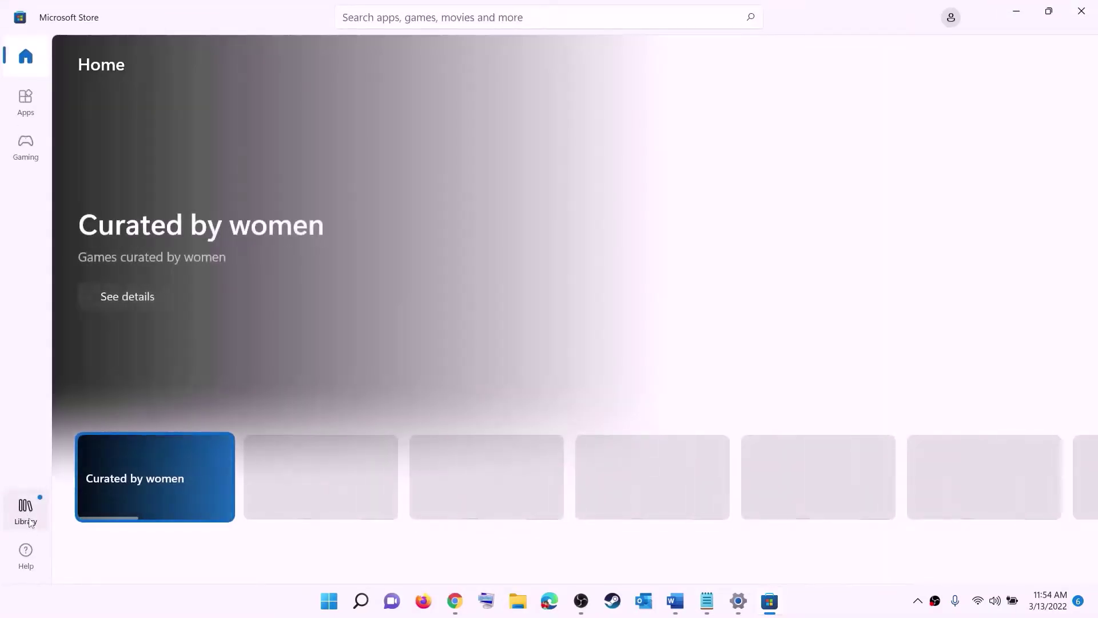
click(26, 511)
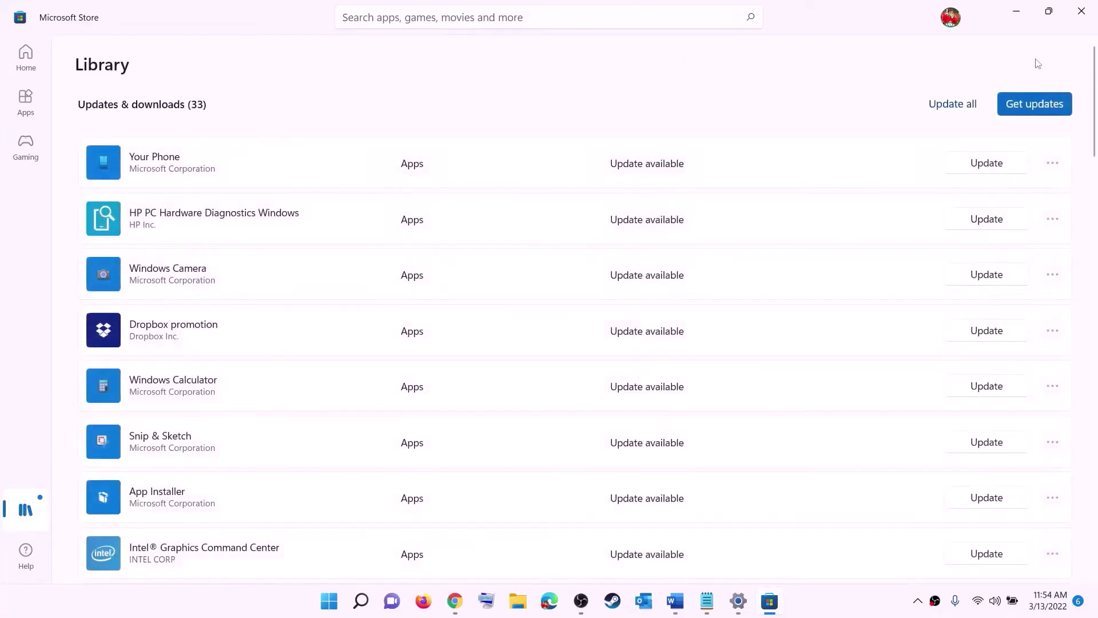
click(1022, 108)
click(1021, 16)
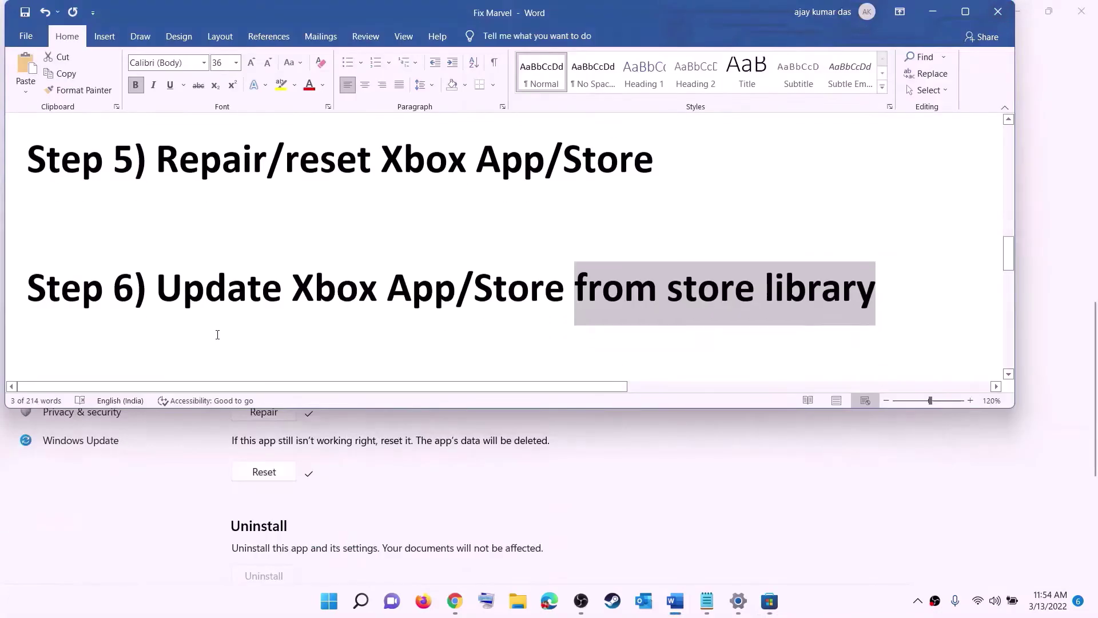
Copy the Xbox Identity Provider URL from Step 7 of the guide.
scroll(249, 312, down, 3)
drag(274, 271, 26, 181)
scroll(194, 314, down, 4)
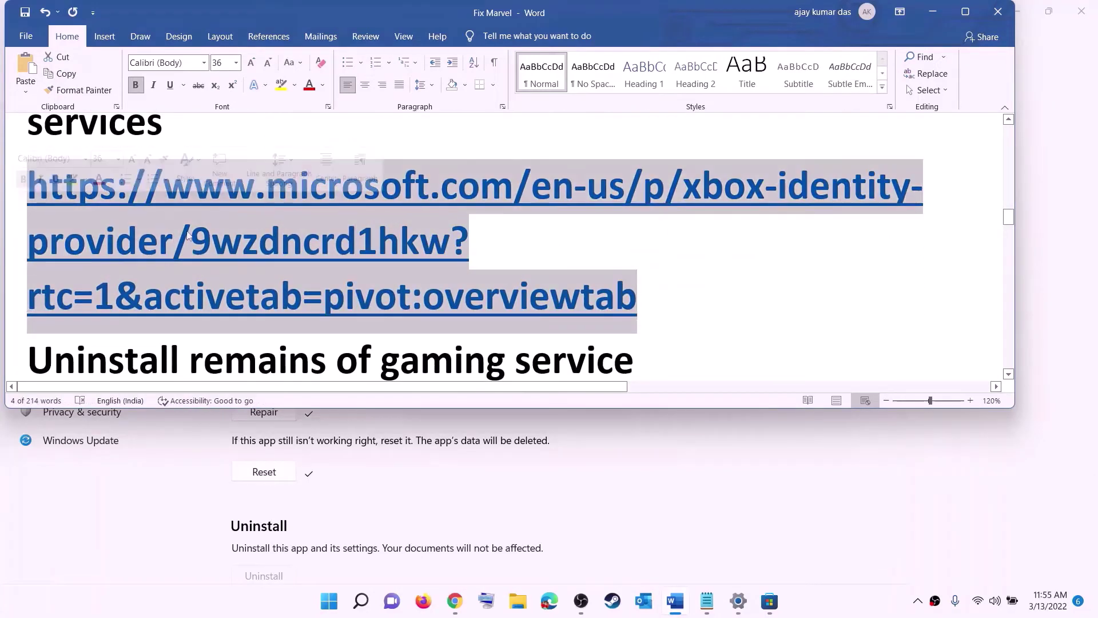
right_click(188, 226)
click(228, 262)
Get Xbox Identity Provider from its Chrome page and open it in Microsoft Store.
click(455, 600)
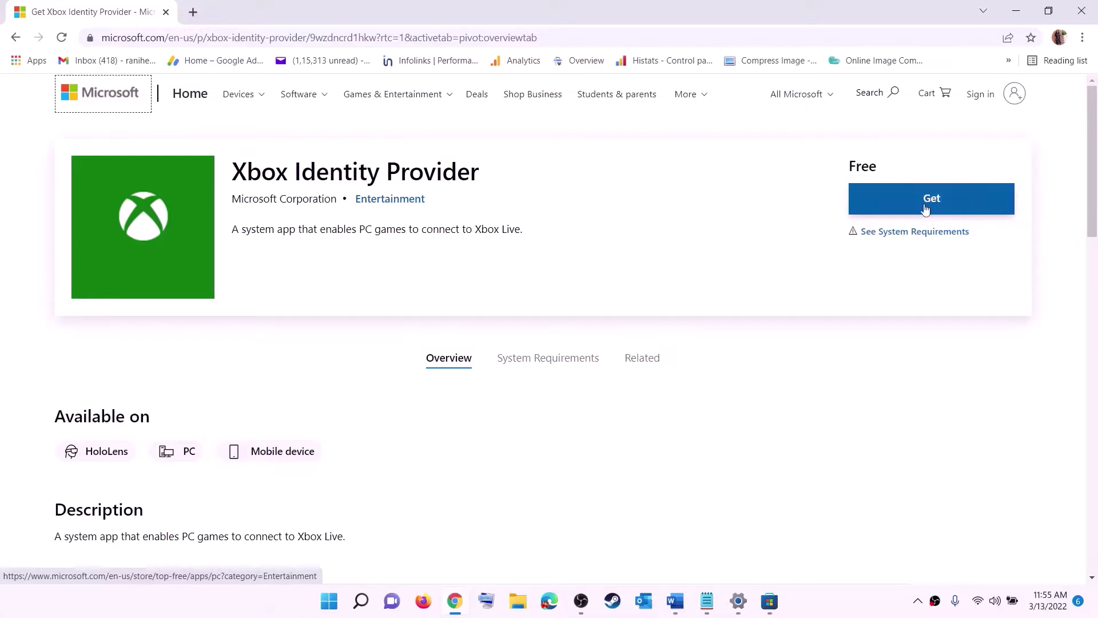
click(902, 192)
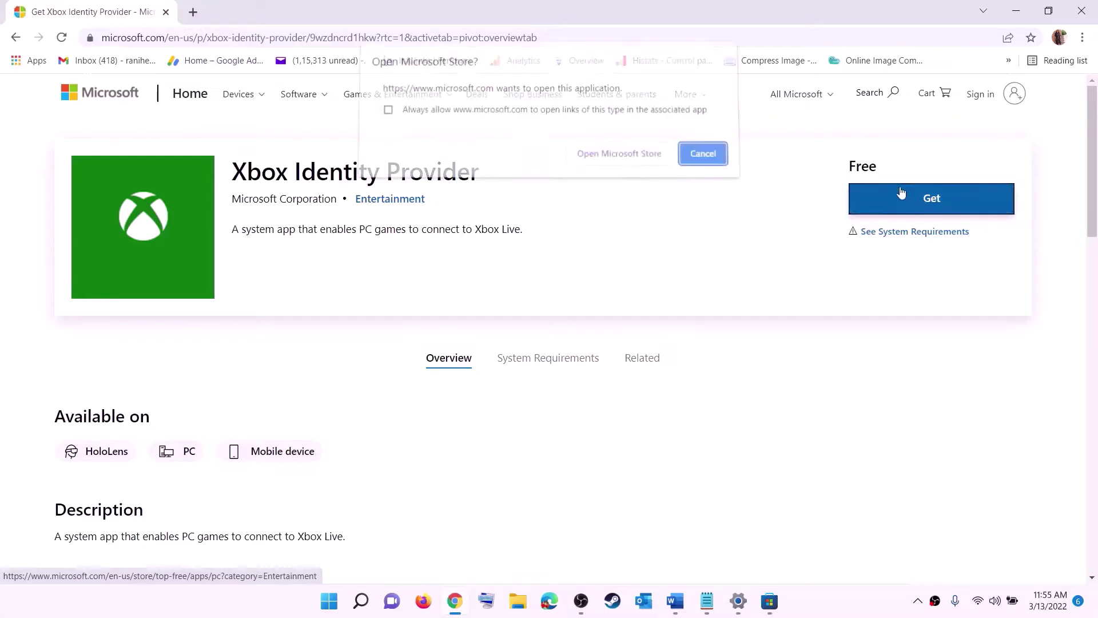
click(610, 165)
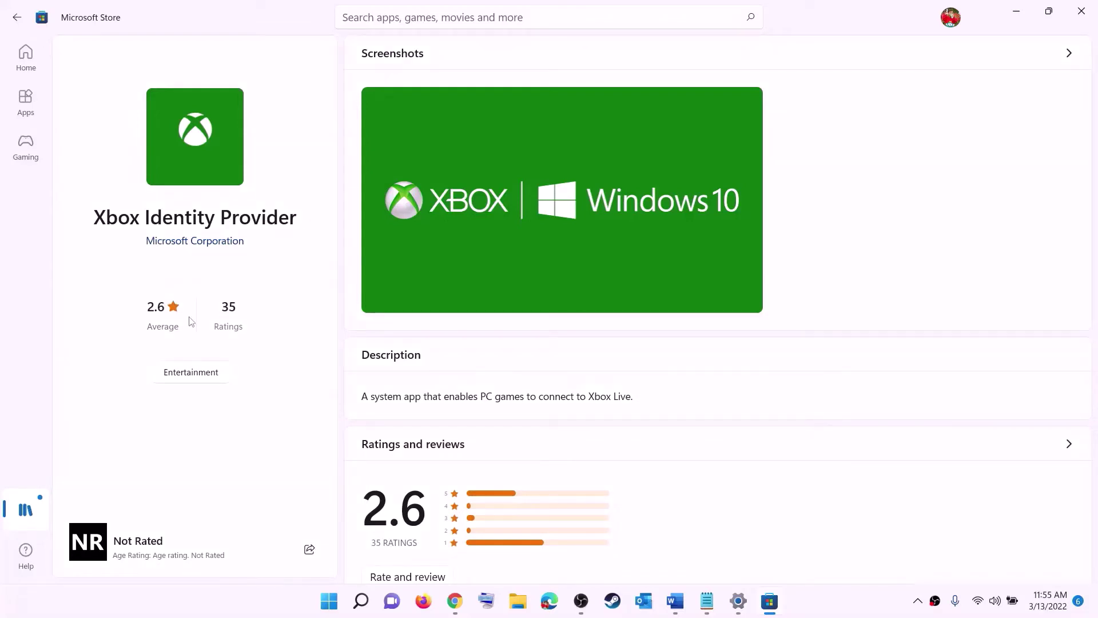
drag(104, 222, 262, 267)
click(198, 277)
key(alt+Tab)
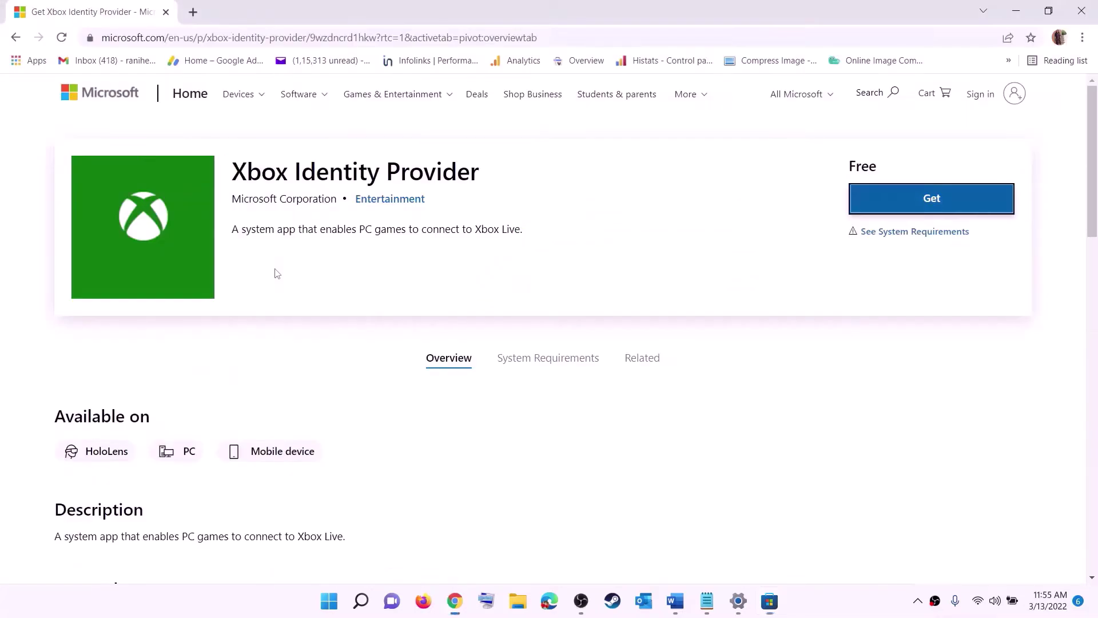
click(674, 601)
scroll(458, 276, down, 5)
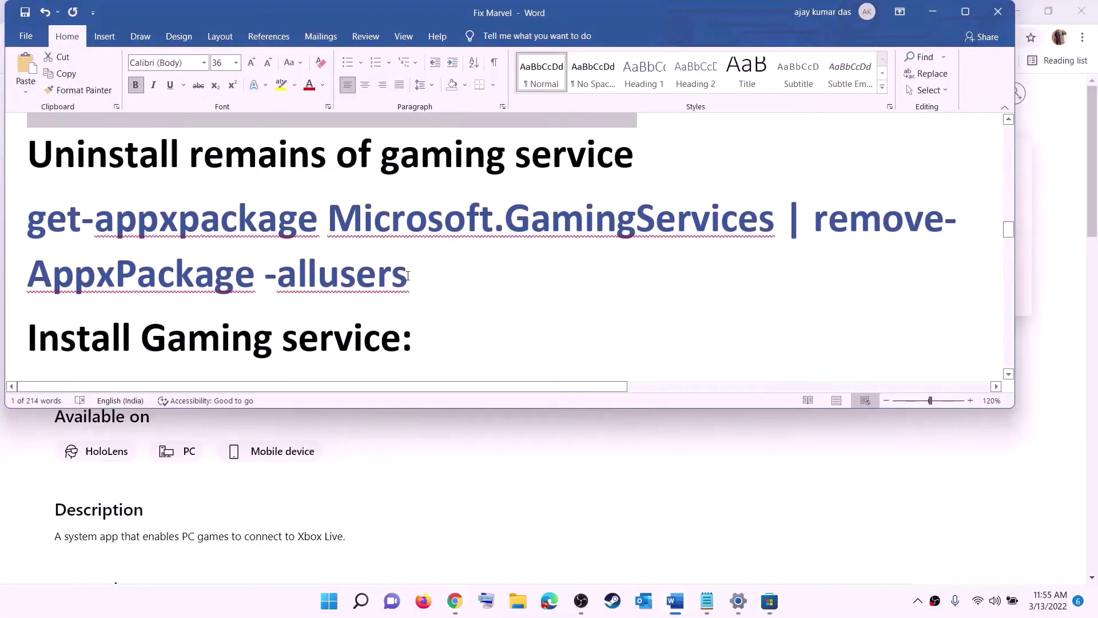
Copy the Gaming Services removal command and launch Windows PowerShell as administrator.
drag(408, 276, 23, 217)
right_click(120, 241)
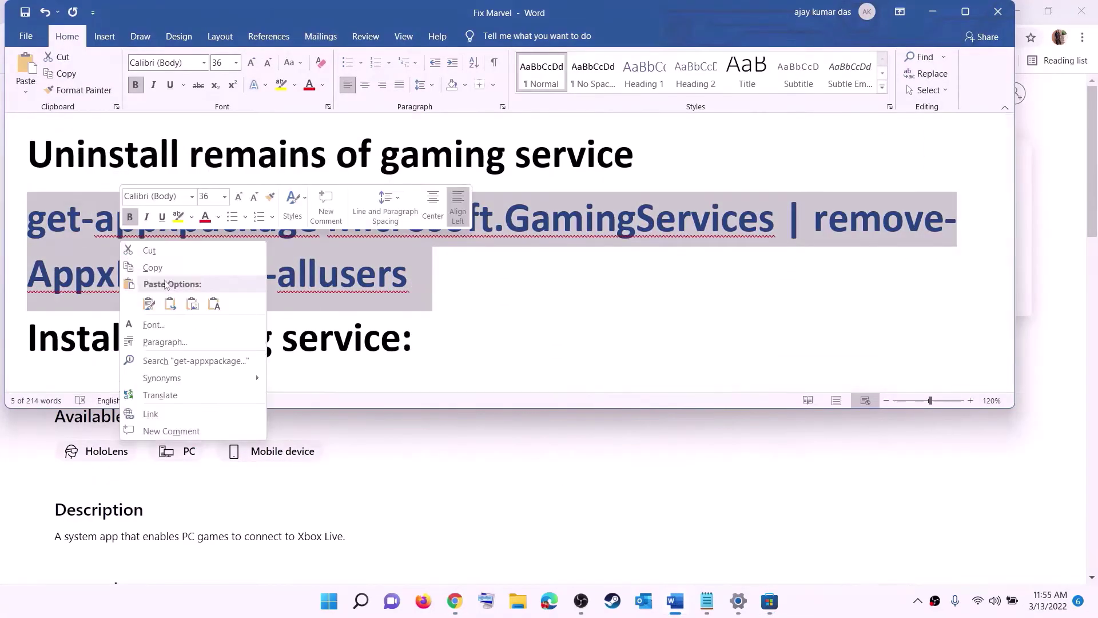
click(153, 267)
click(329, 600)
text(p)
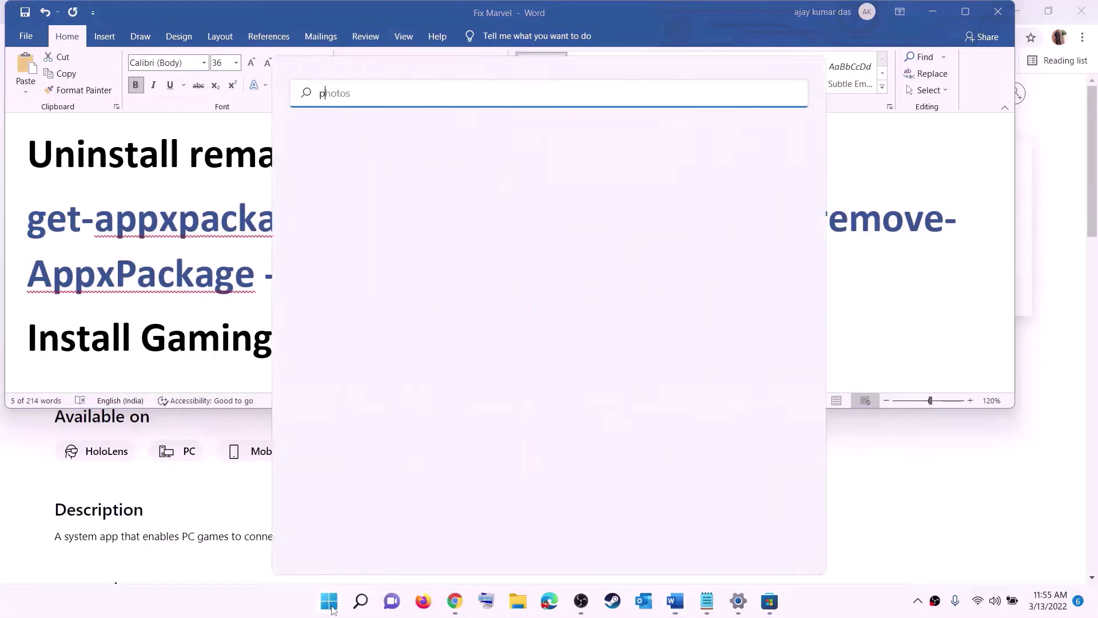
text(owersh)
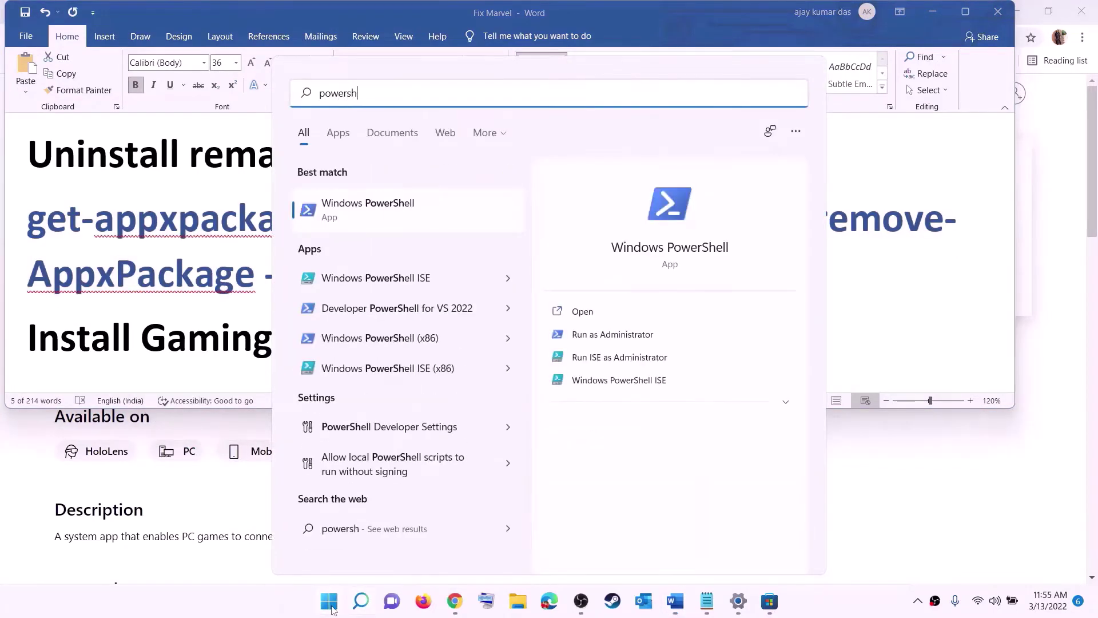
text(ell)
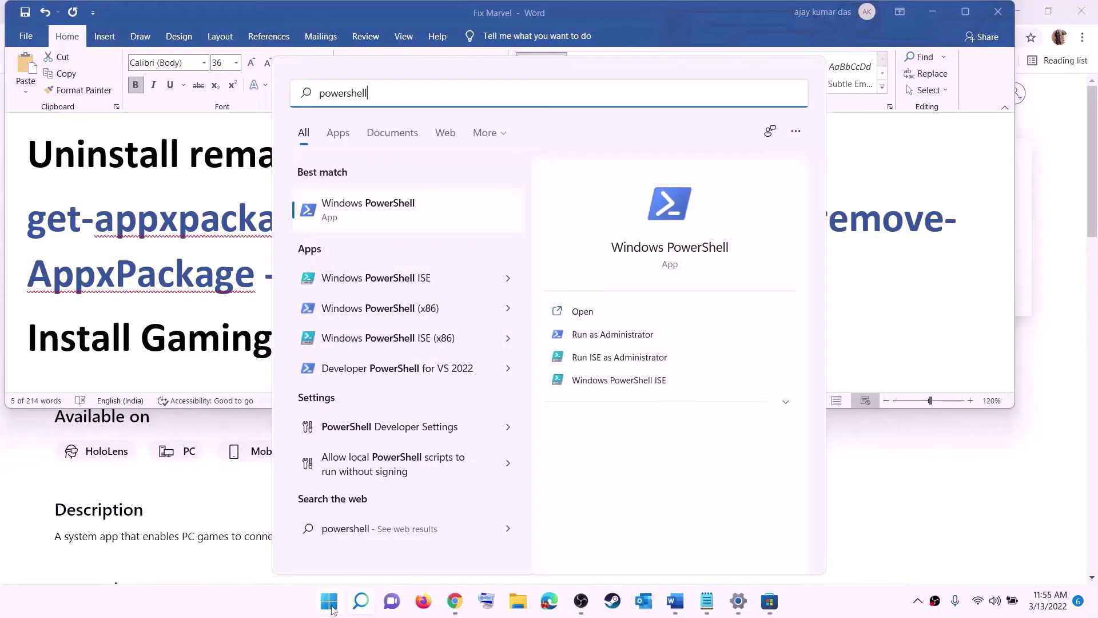
right_click(377, 223)
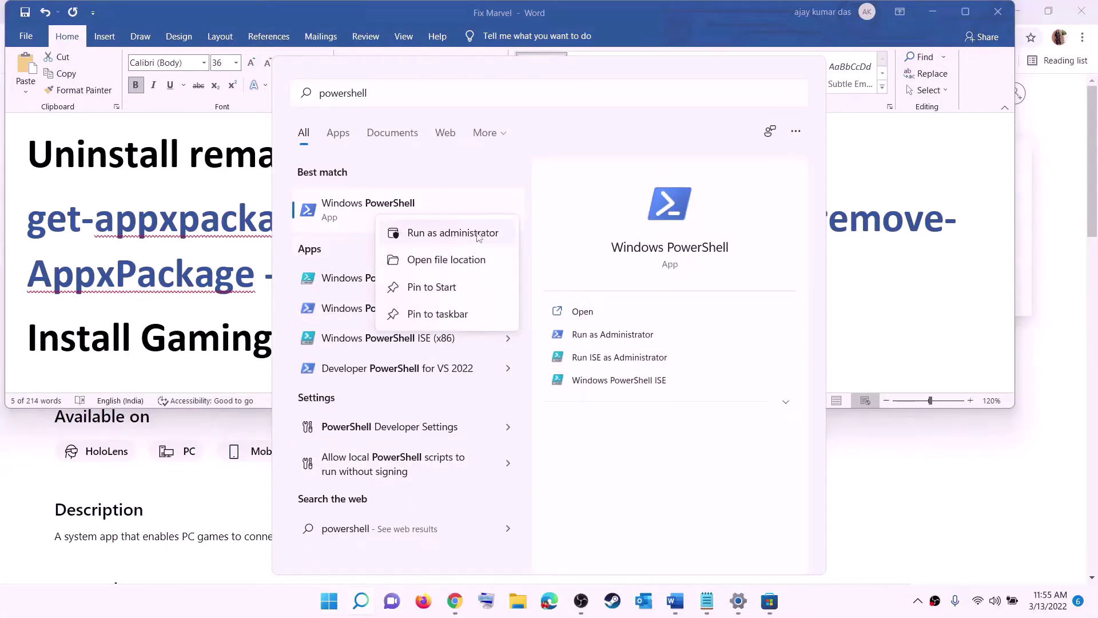
click(459, 238)
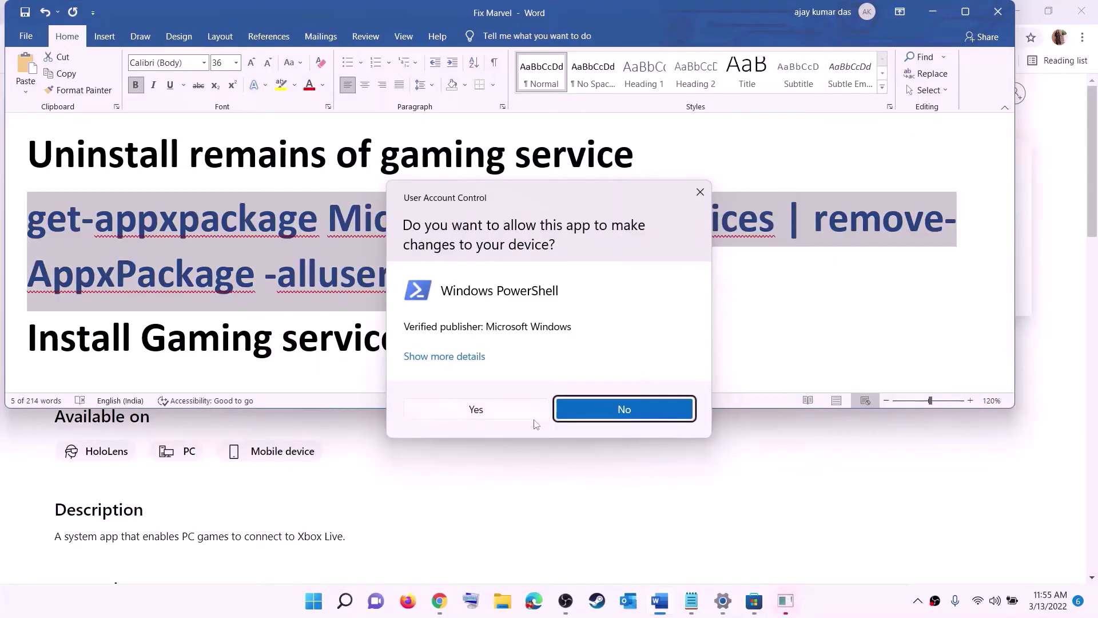
click(478, 410)
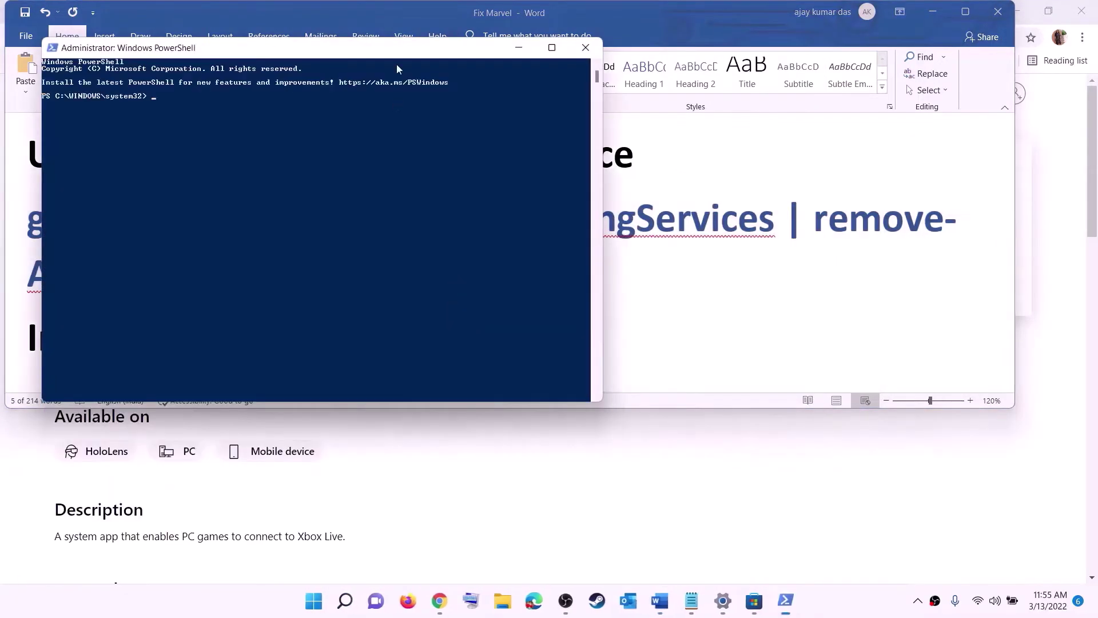
Paste and run the get-appxpackage Microsoft.GamingServices removal command in PowerShell.
drag(398, 53, 512, 124)
key(ctrl+v)
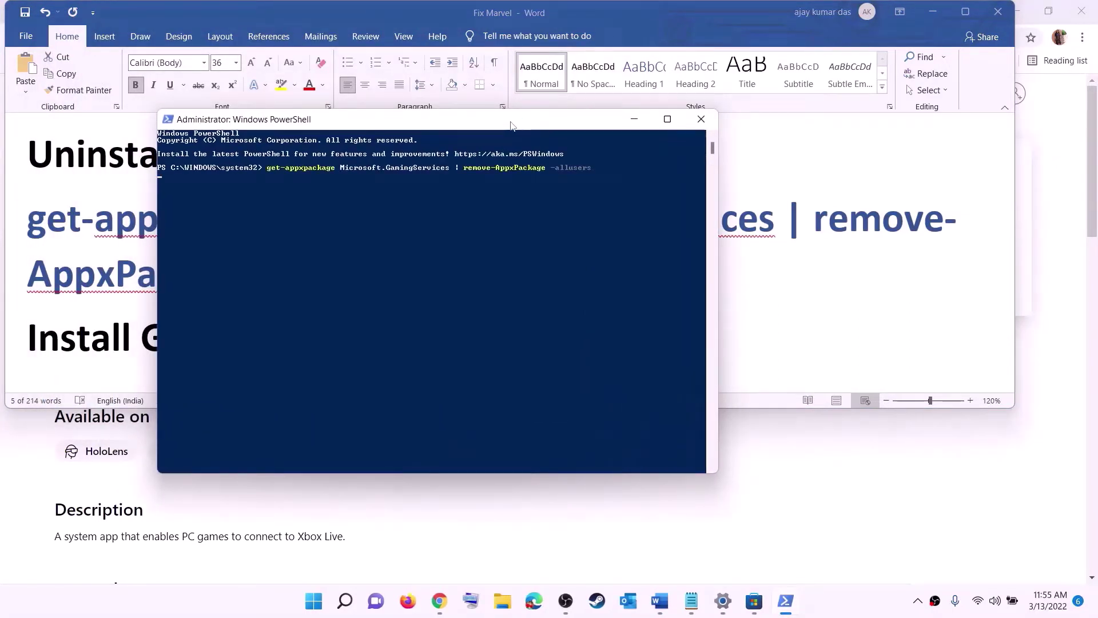
key(Return)
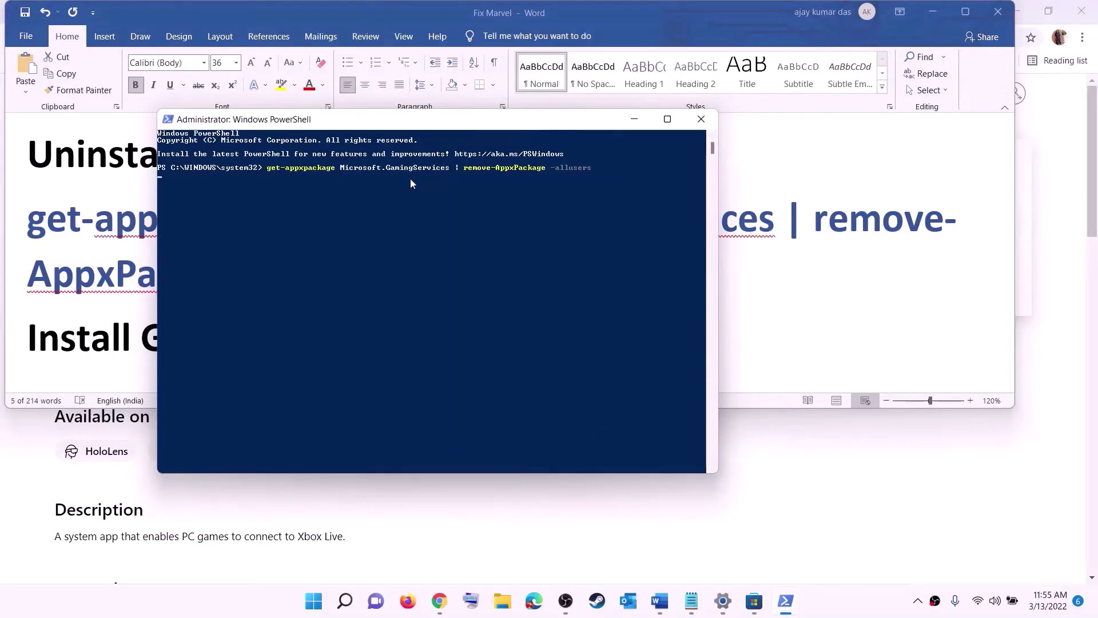
click(122, 272)
scroll(275, 277, down, 3)
Run the copied start ms-windows-store command in PowerShell and approve the Gaming Services install.
drag(570, 299, 8, 267)
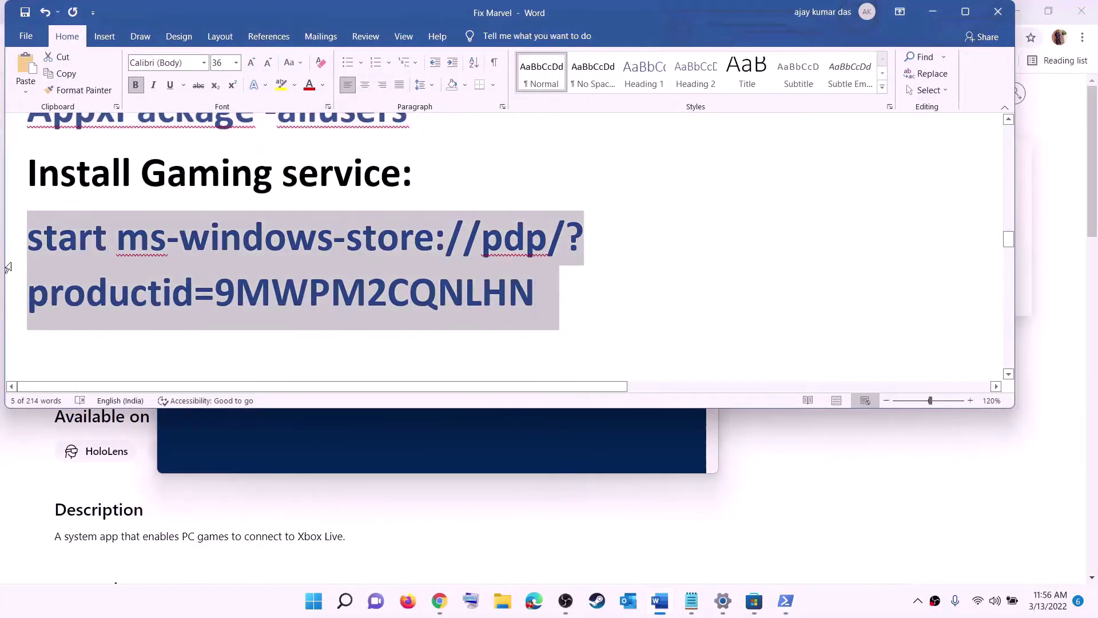
right_click(118, 265)
click(147, 284)
click(297, 437)
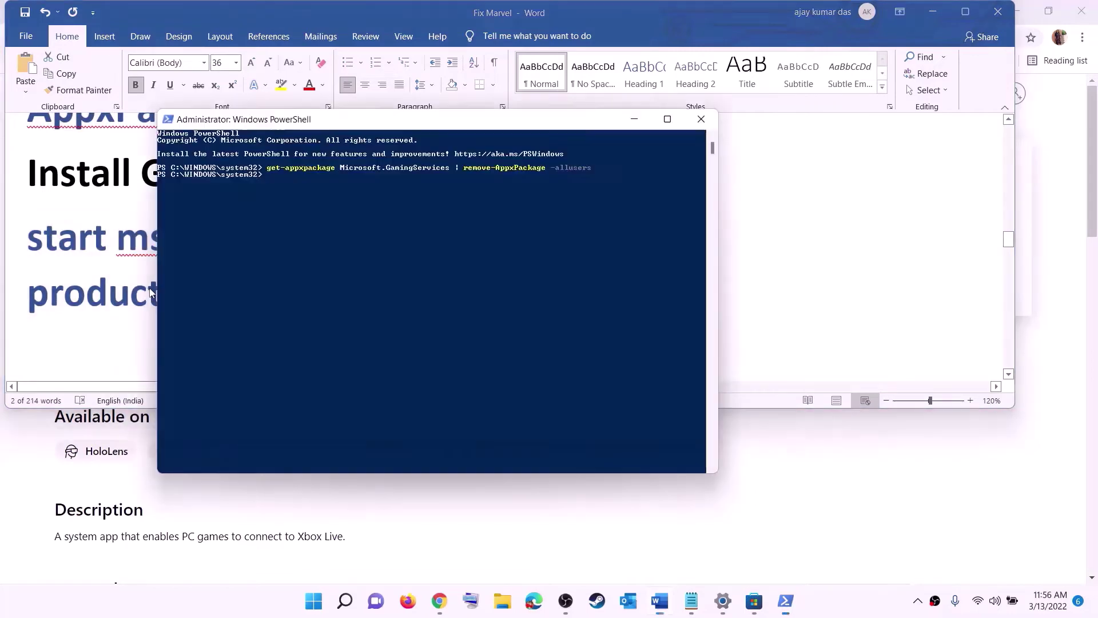
right_click(327, 249)
key(Return)
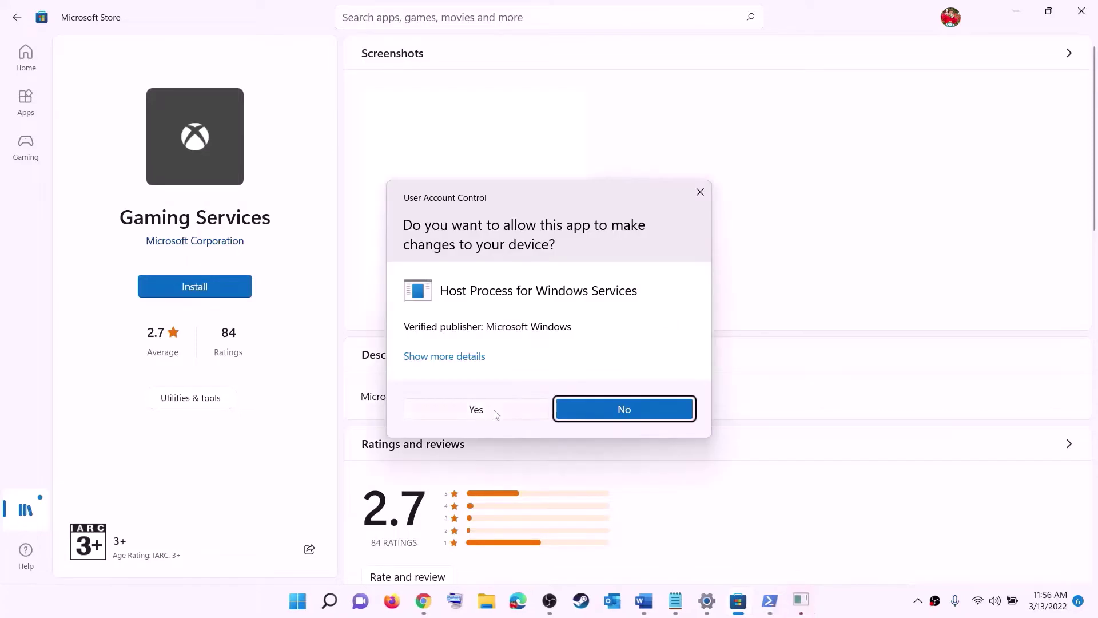
click(493, 412)
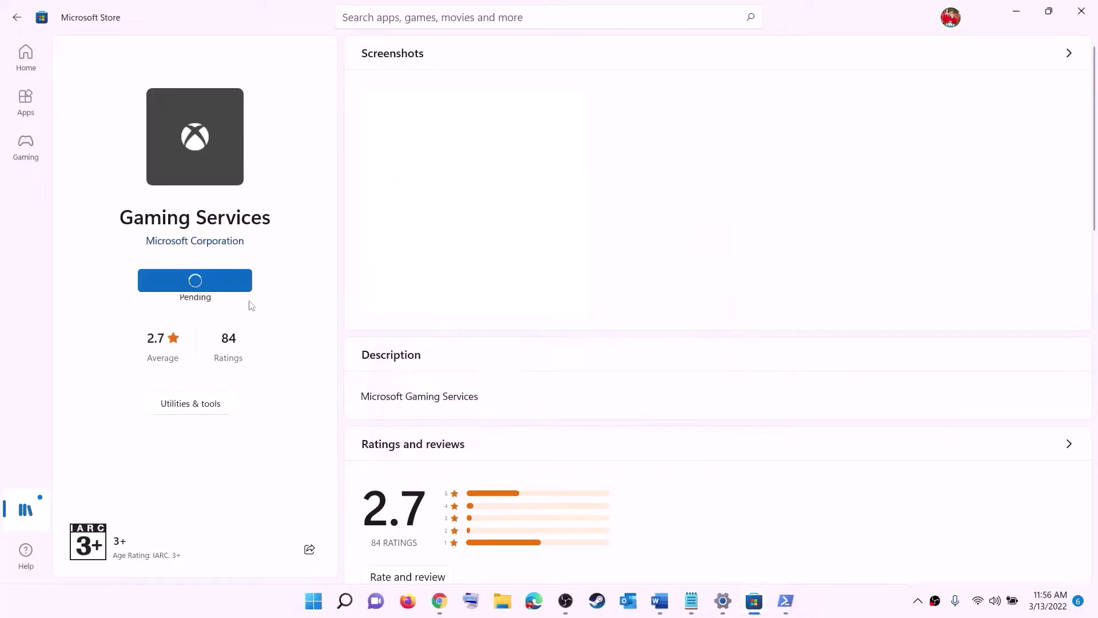